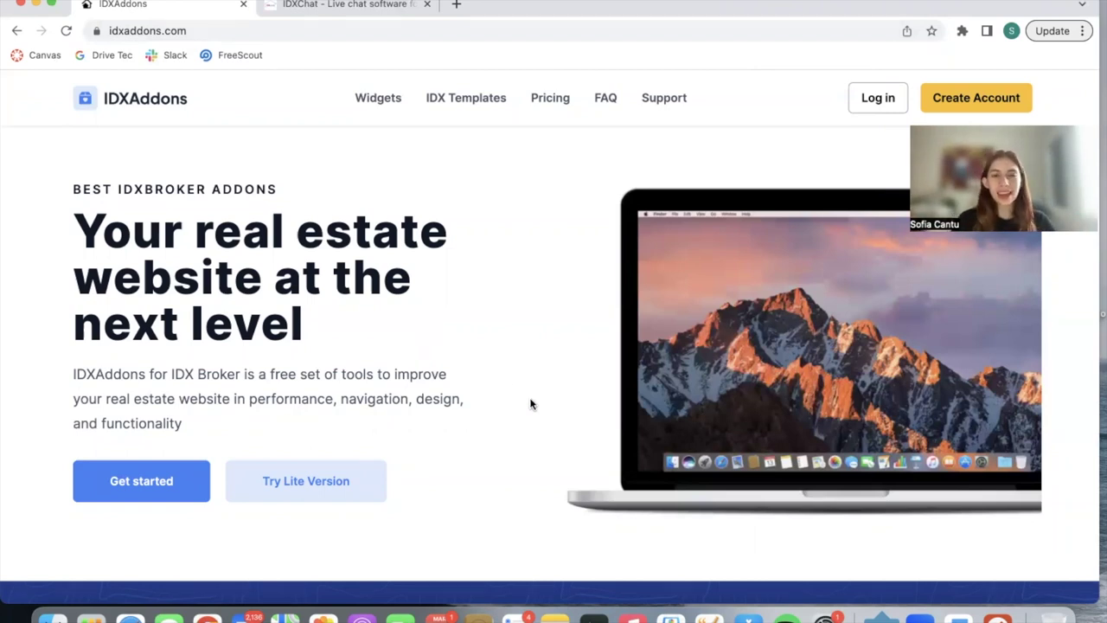
# - Scroll the homepage to the widget showcase with Search widget, IDX Chat and Google Map
pyautogui.scroll(-1, 531, 404)
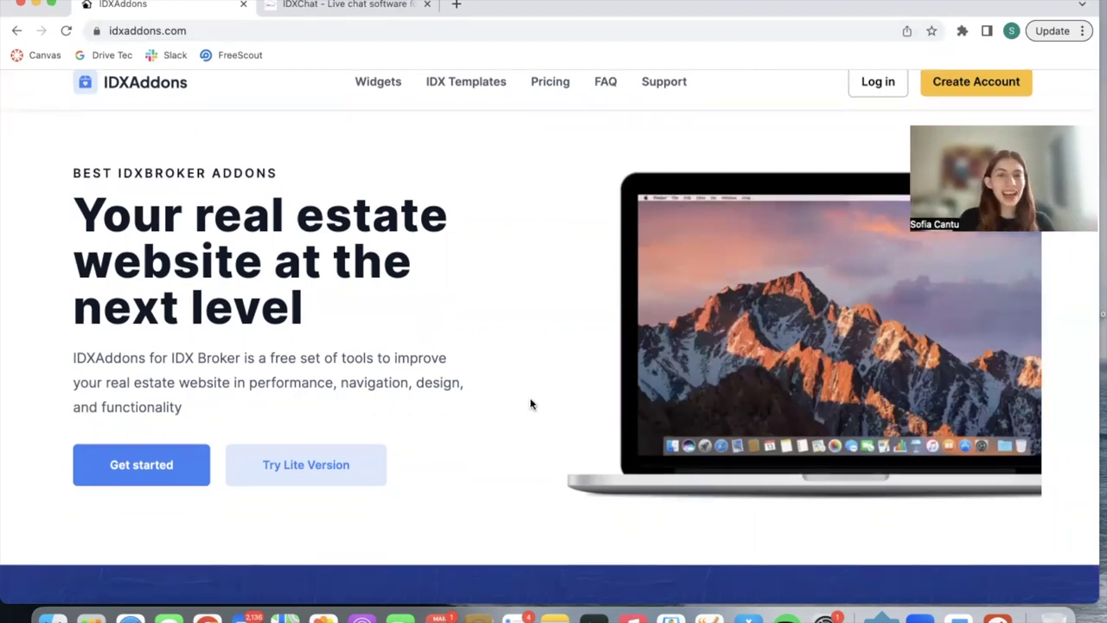
pyautogui.scroll(-3, 531, 403)
pyautogui.scroll(2, 531, 404)
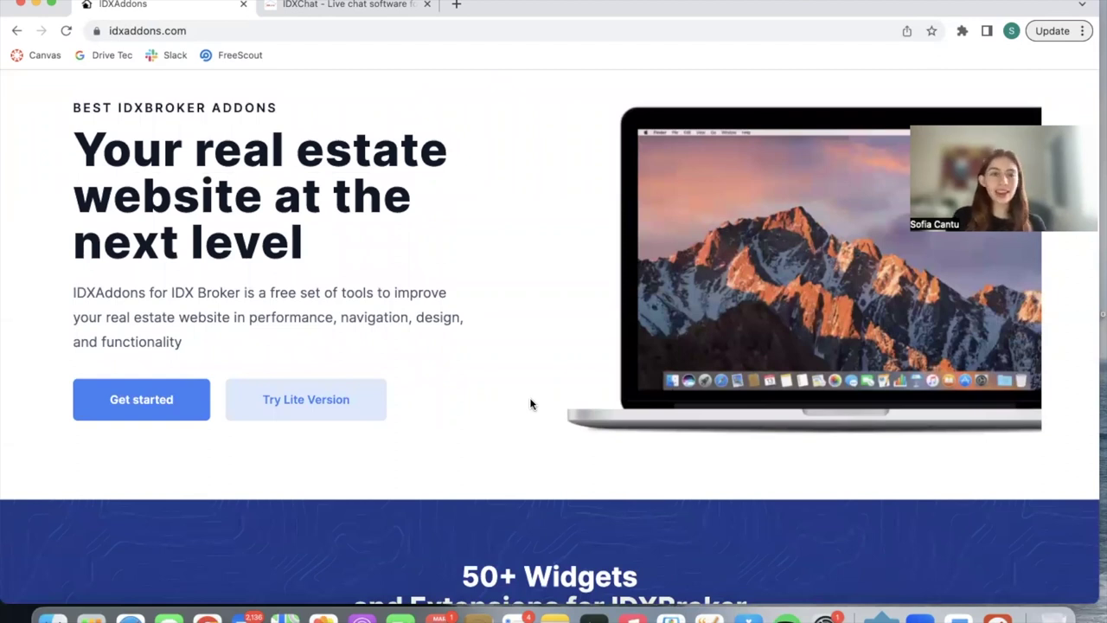
pyautogui.scroll(2, 531, 404)
pyautogui.scroll(-4, 530, 404)
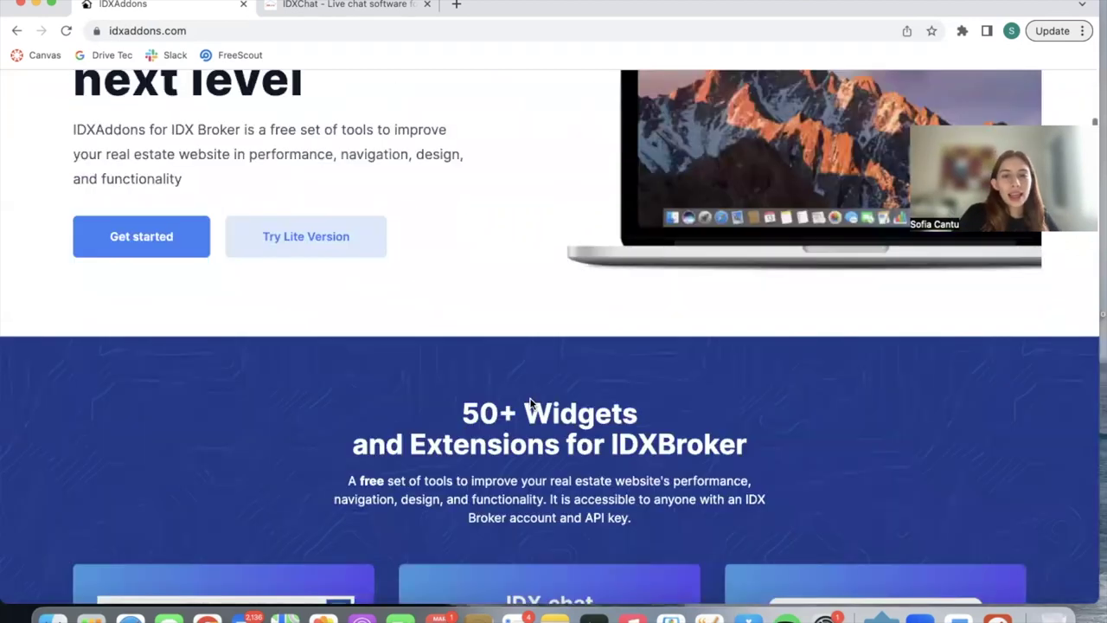
pyautogui.scroll(-3, 531, 404)
pyautogui.scroll(-3, 531, 404)
pyautogui.scroll(2, 426, 162)
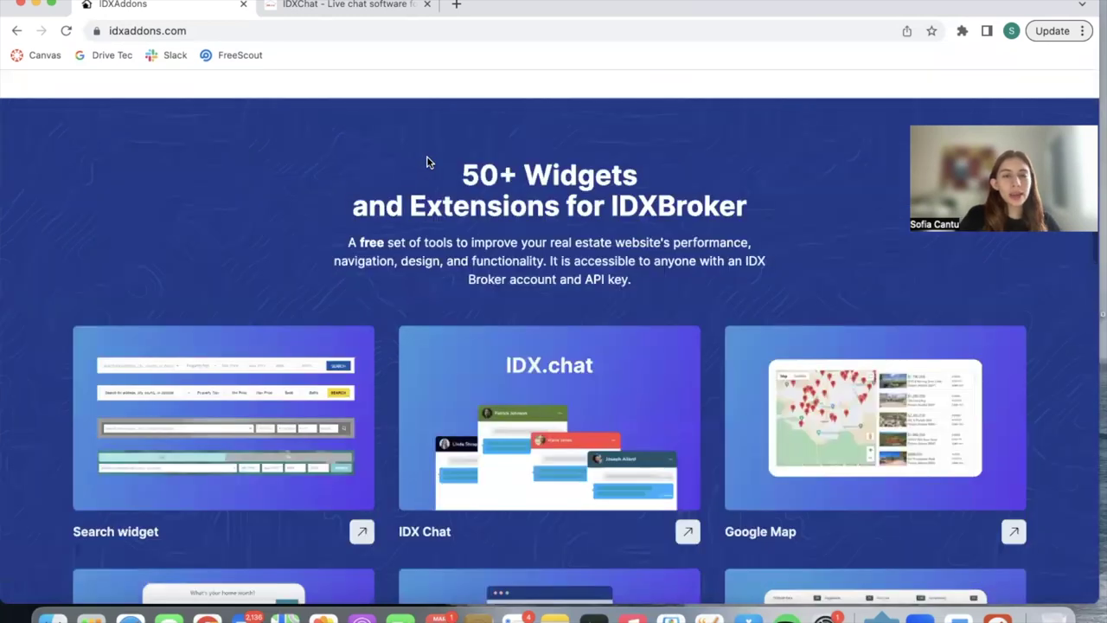
pyautogui.scroll(-1, 427, 158)
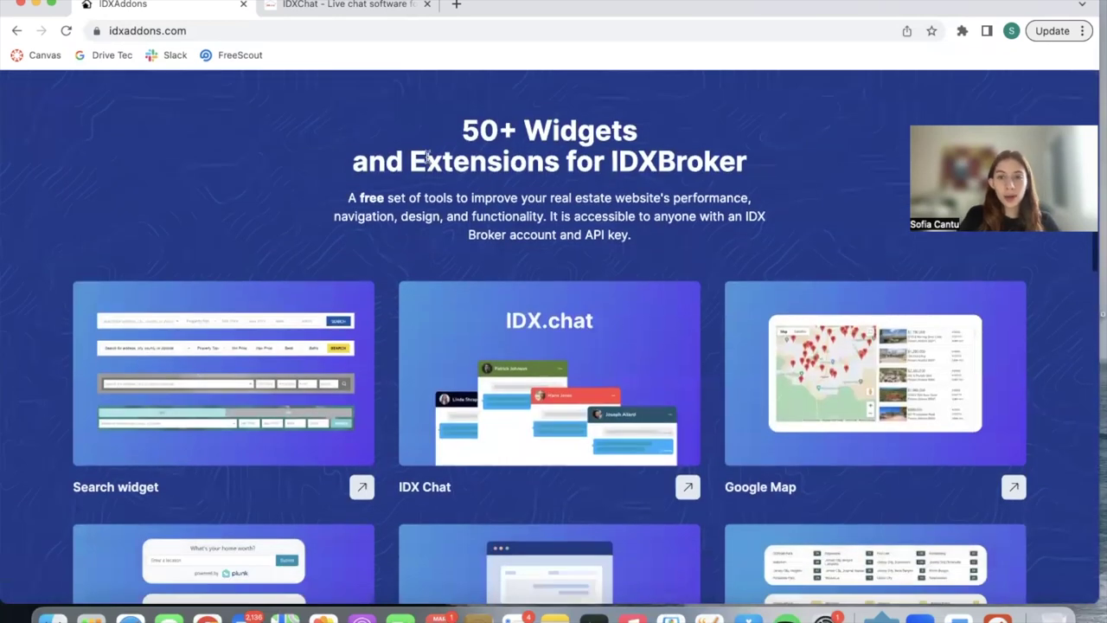
pyautogui.scroll(-1, 426, 155)
pyautogui.scroll(-4, 427, 155)
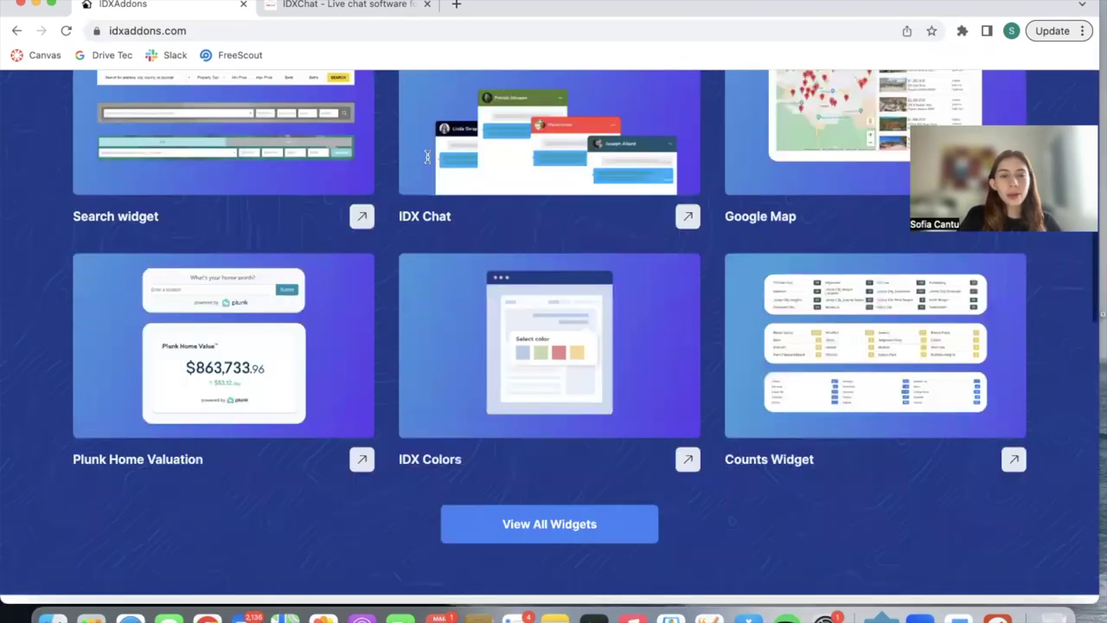
pyautogui.scroll(2, 426, 155)
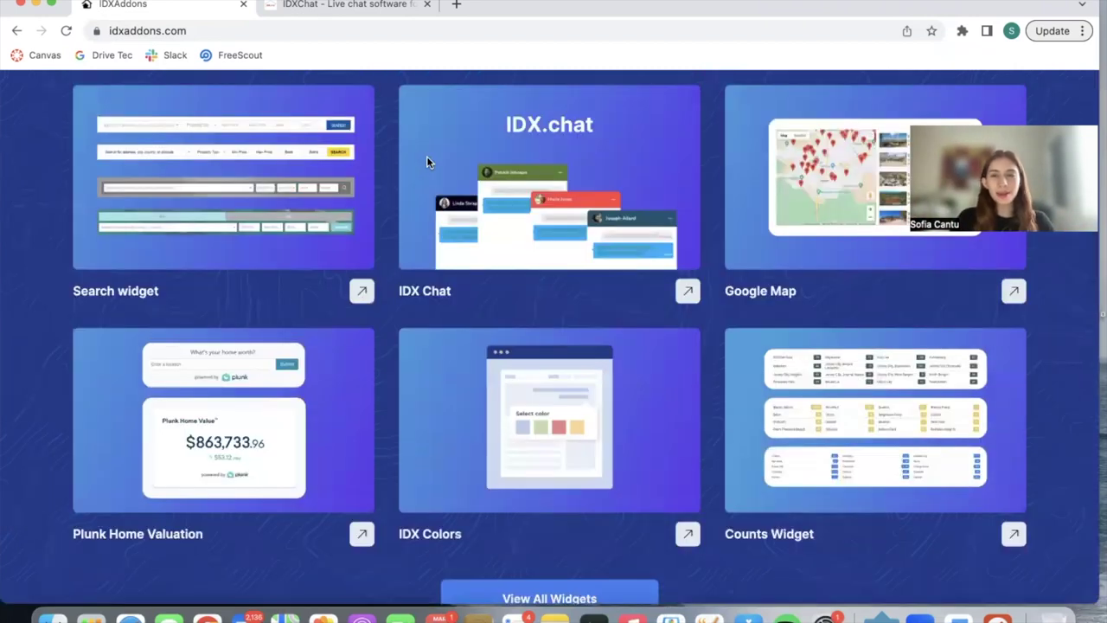
pyautogui.scroll(-3, 658, 328)
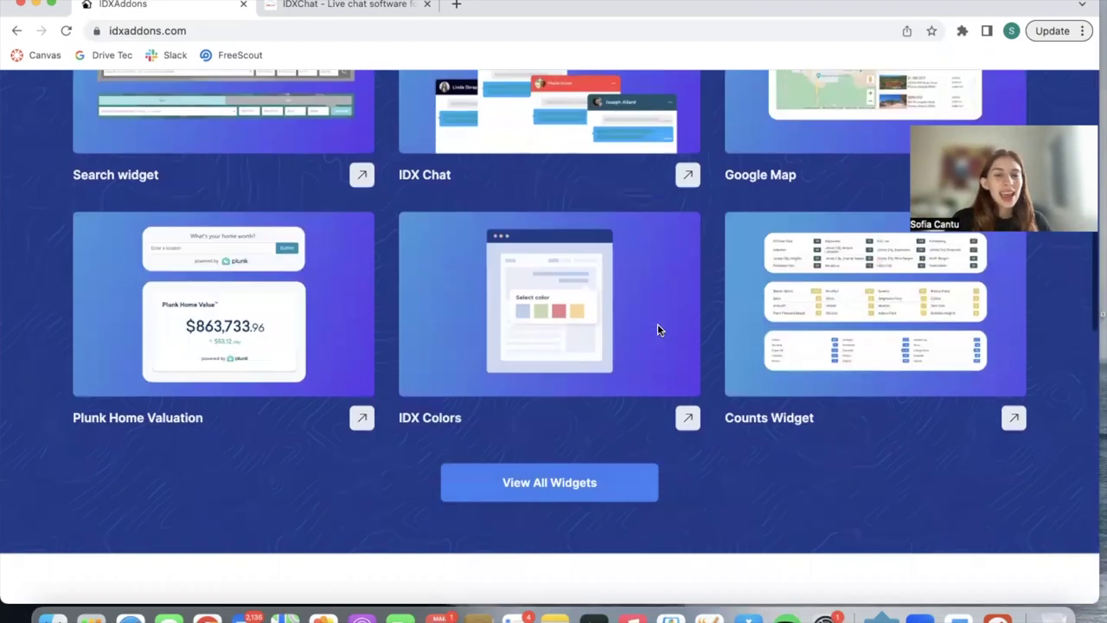
pyautogui.scroll(-1, 657, 328)
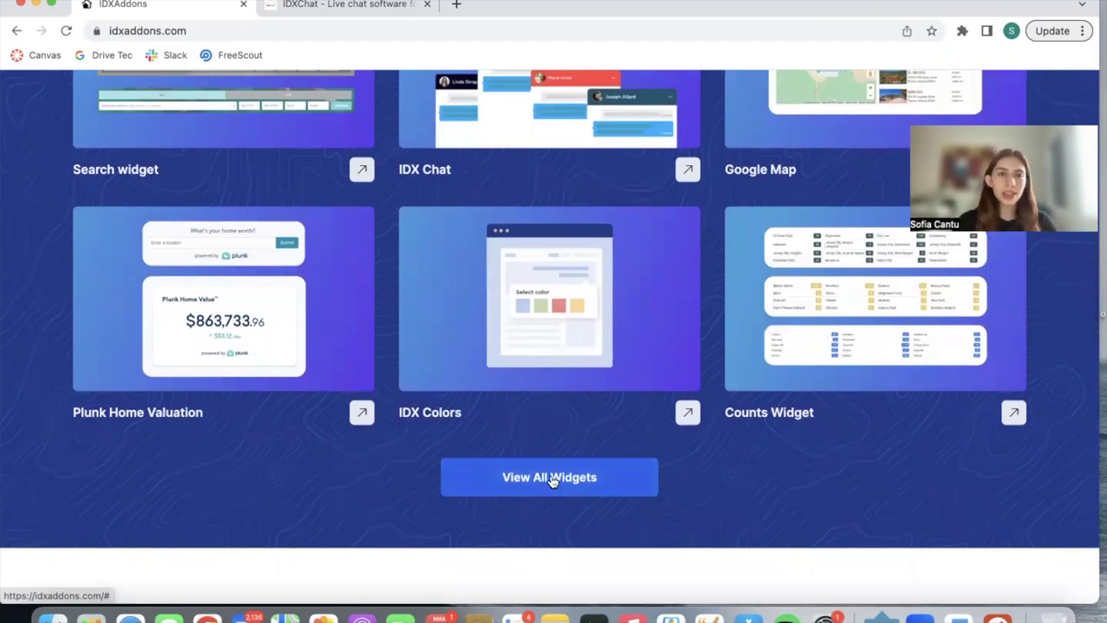
# - Open the full widgets list and scroll down to the templates carousel
pyautogui.click(551, 481)
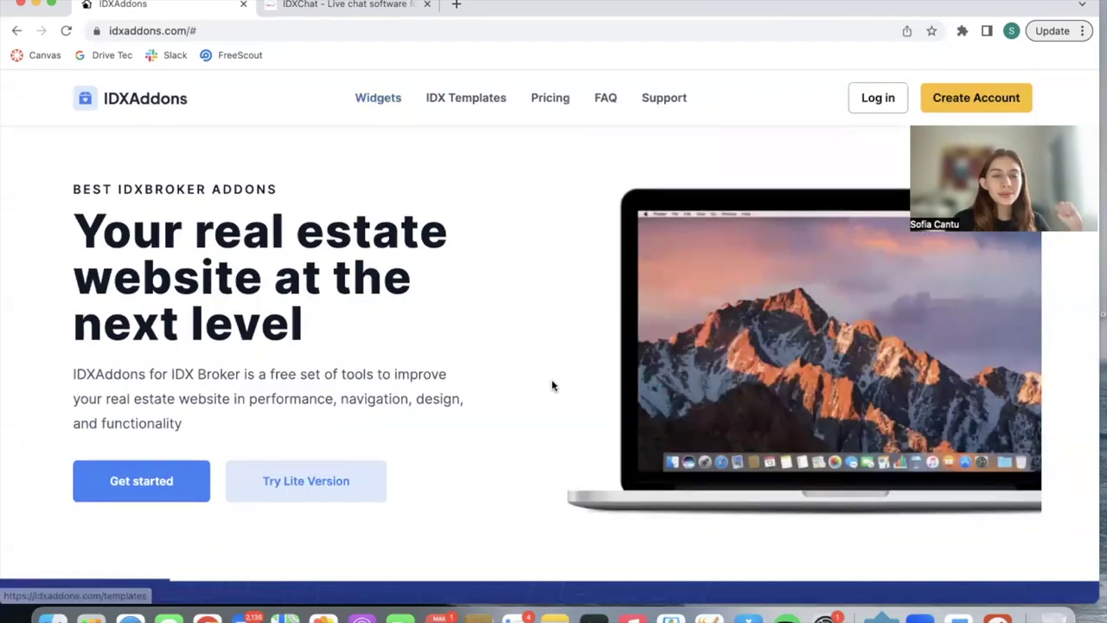
pyautogui.scroll(-15, 554, 386)
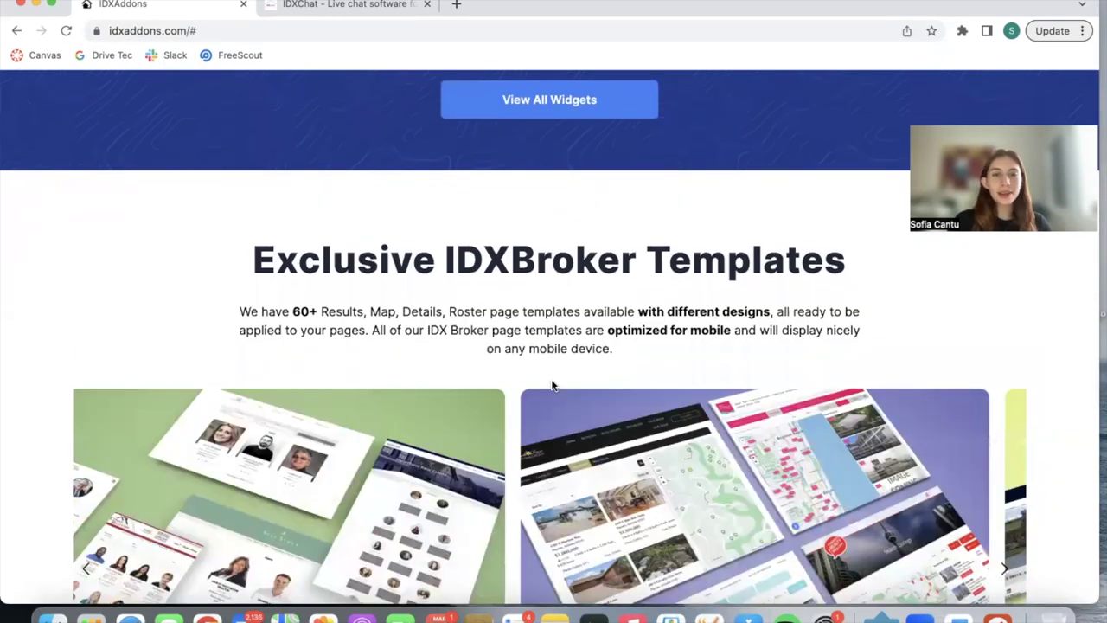
pyautogui.scroll(-3, 551, 385)
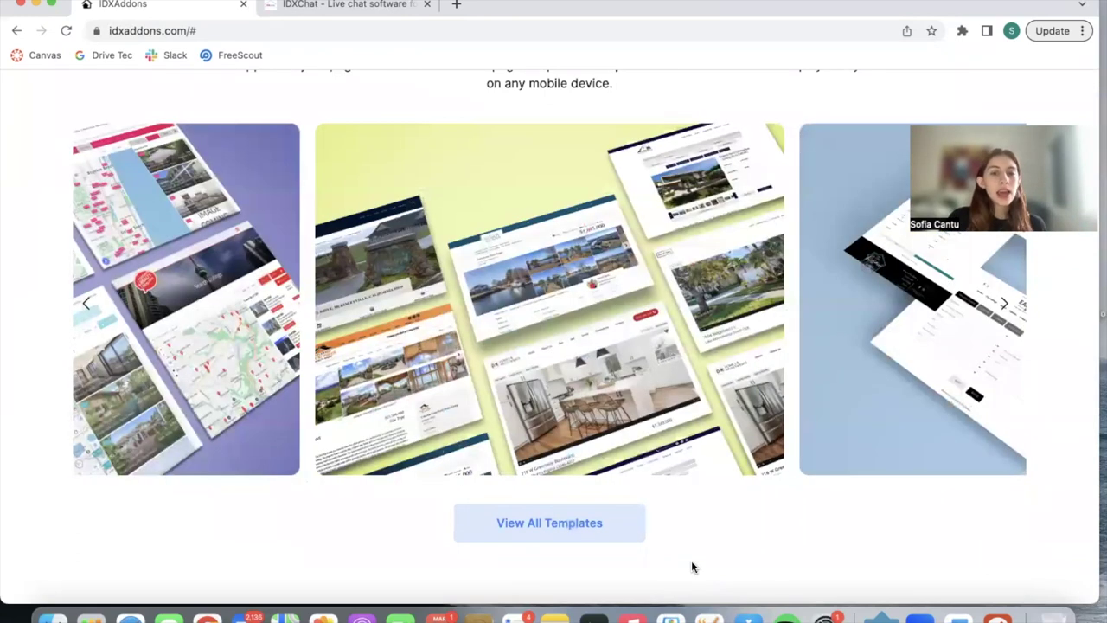
pyautogui.scroll(-3, 691, 567)
# - Open the templates overview and browse its Details, Map Search, Results and Roster categories
pyautogui.click(528, 332)
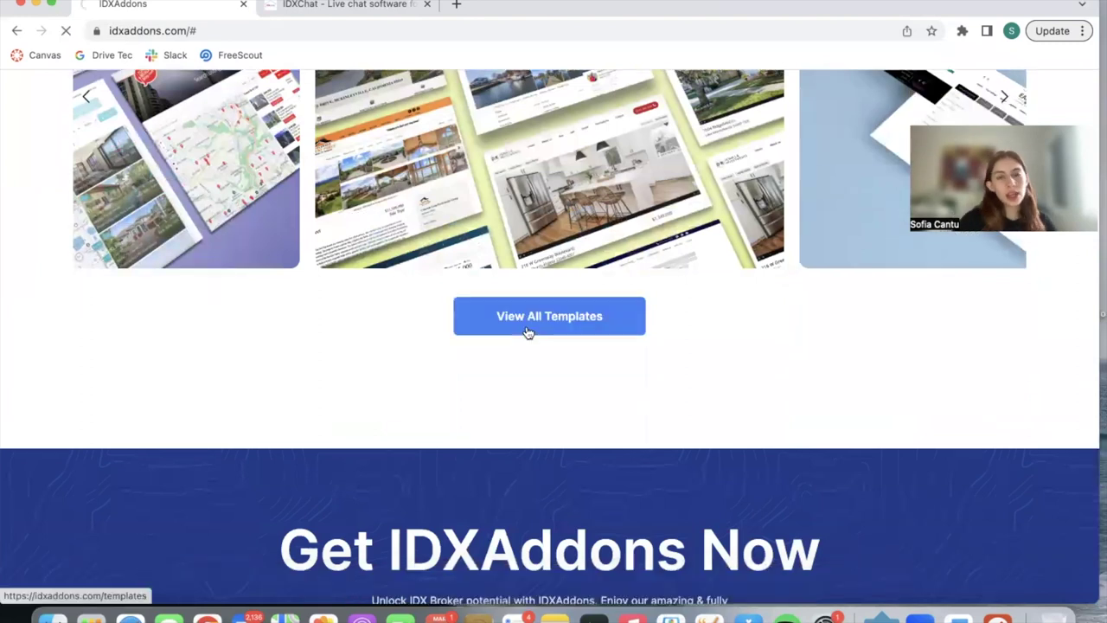
pyautogui.scroll(-7, 554, 331)
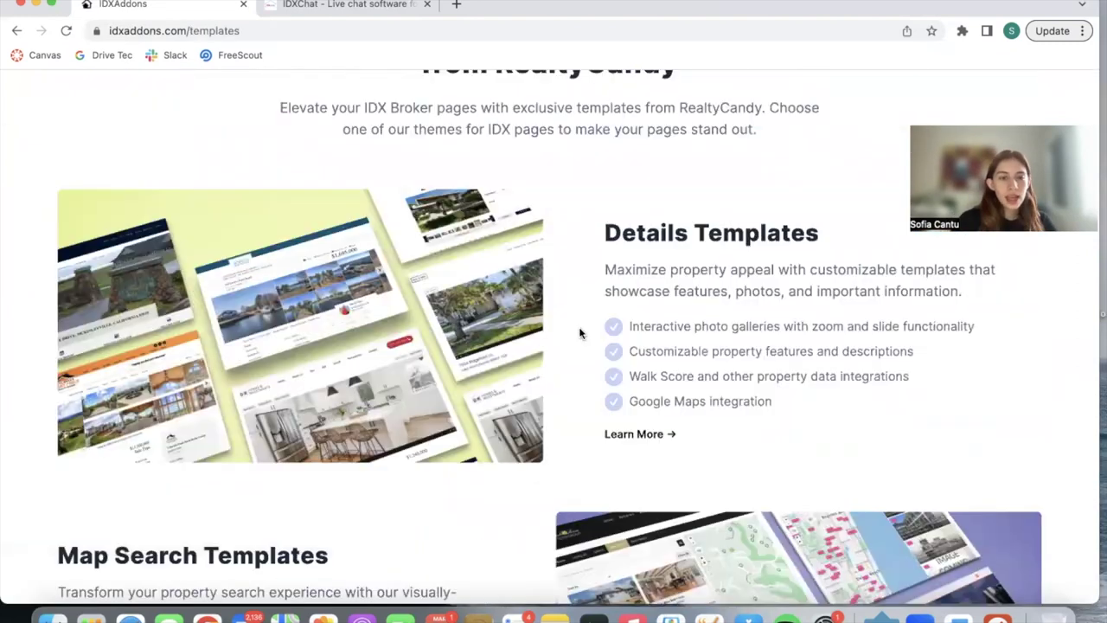
pyautogui.scroll(-3, 579, 332)
pyautogui.scroll(-3, 442, 364)
pyautogui.scroll(-2, 755, 343)
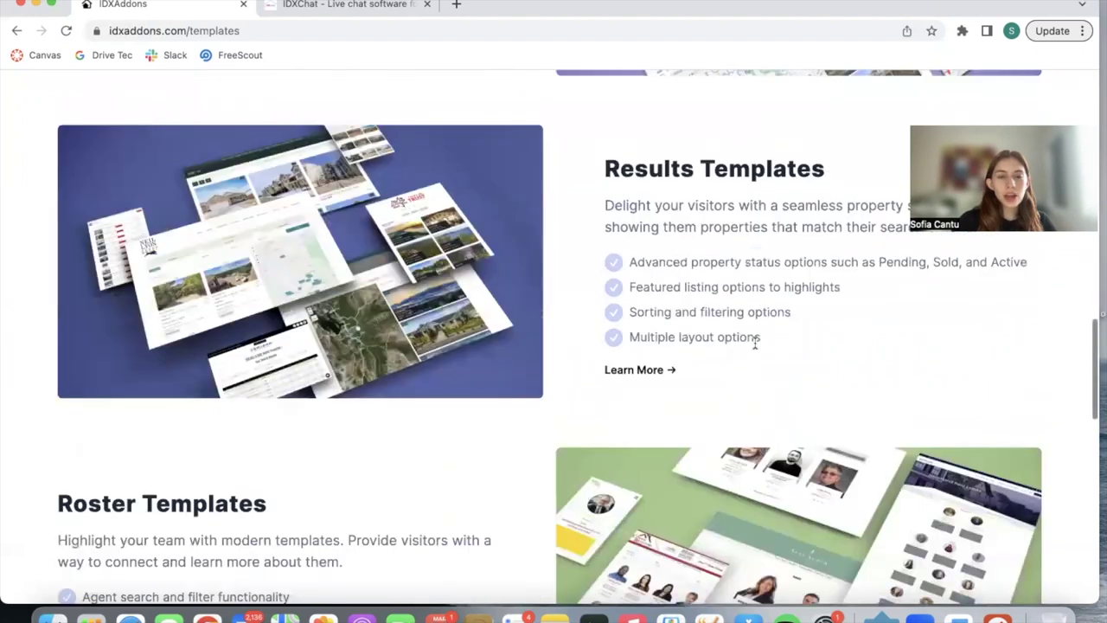
pyautogui.scroll(-2, 754, 342)
pyautogui.scroll(6, 754, 342)
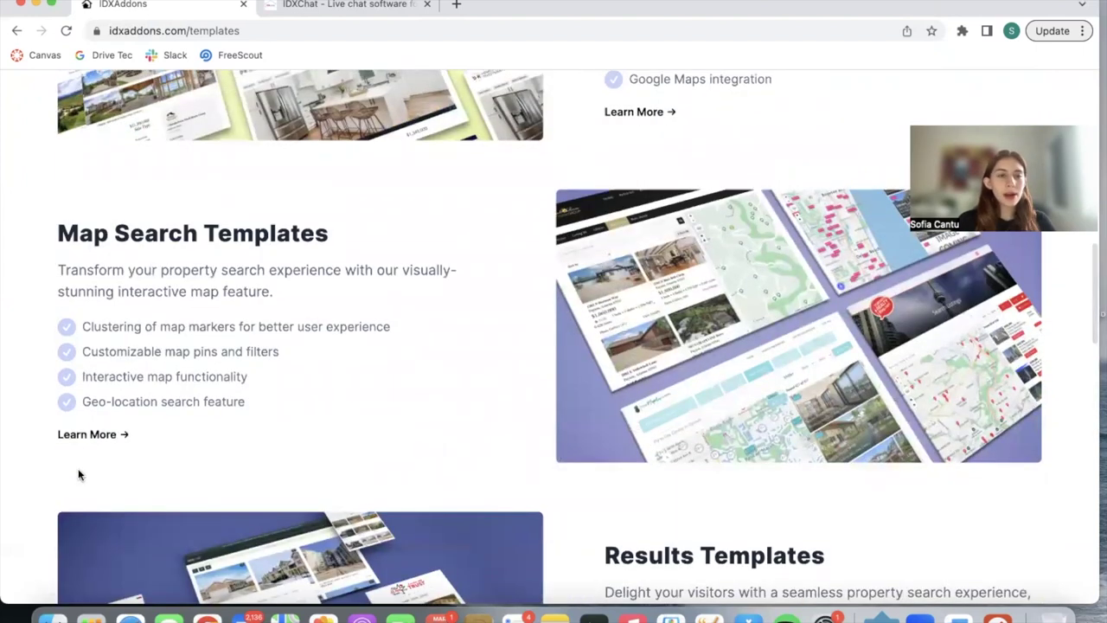
# - Open Map Search Templates, scroll to its six template cards and close a stray demo tab
pyautogui.click(73, 435)
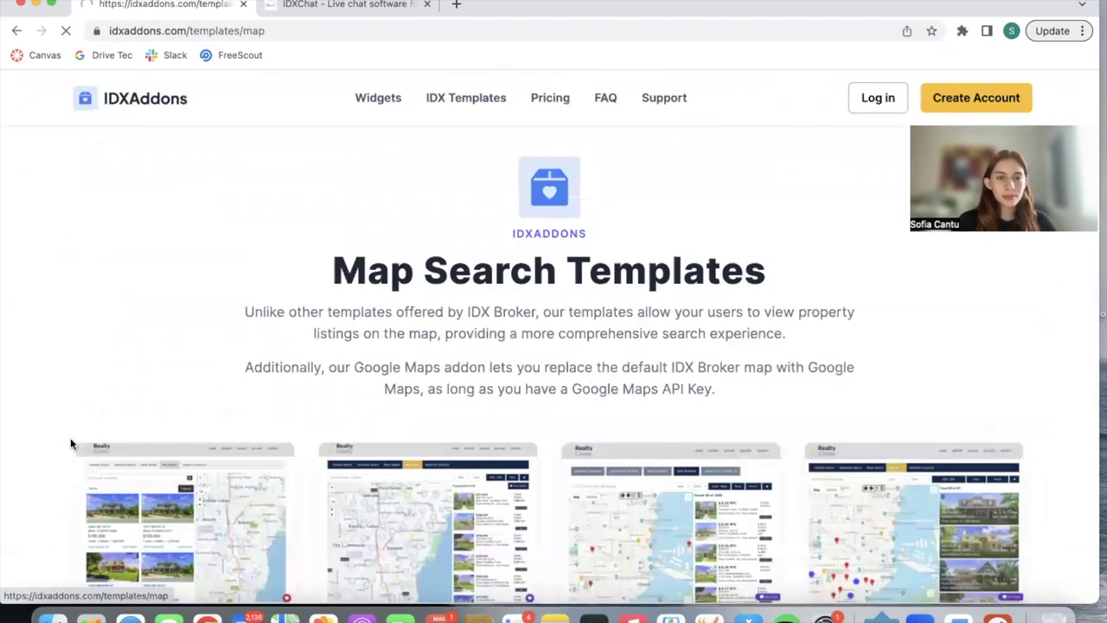
pyautogui.scroll(-1, 314, 358)
pyautogui.scroll(-3, 635, 375)
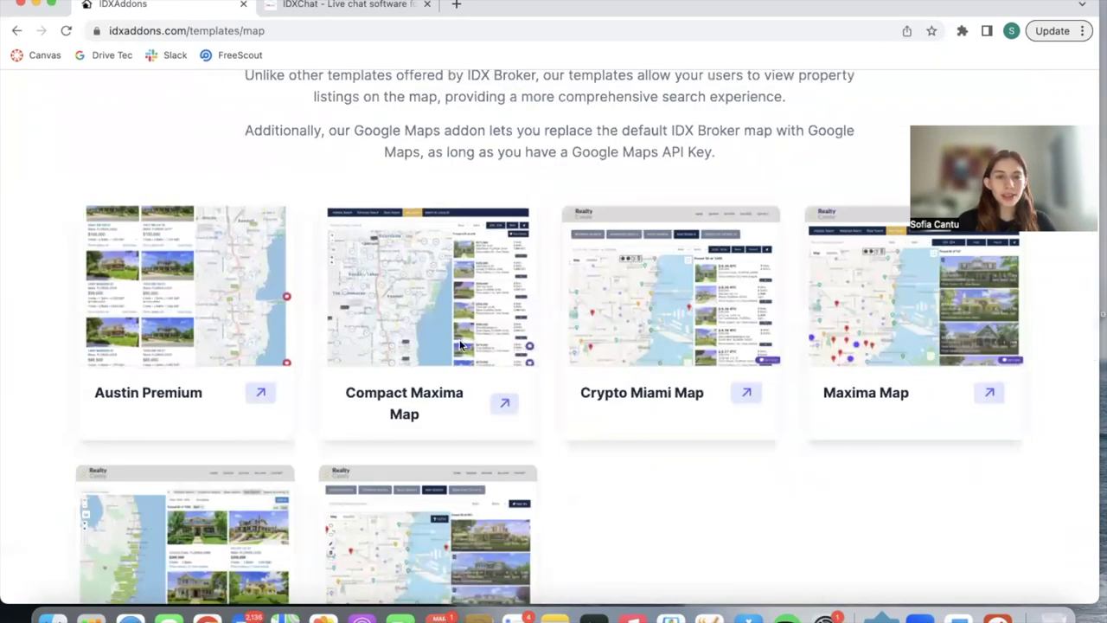
pyautogui.scroll(-2, 496, 522)
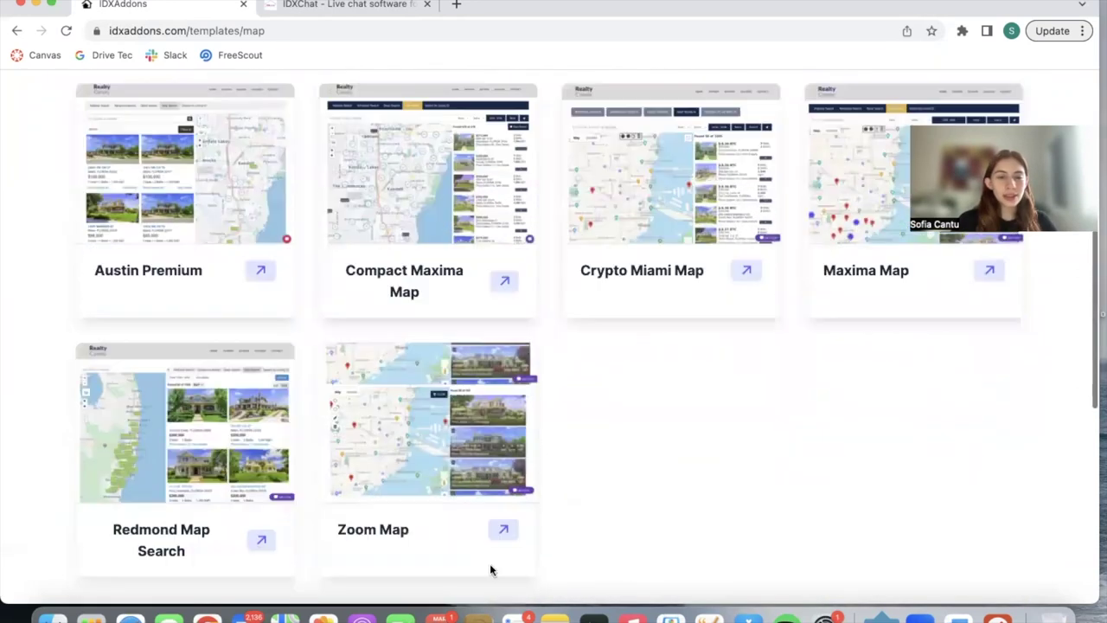
pyautogui.scroll(-1, 490, 569)
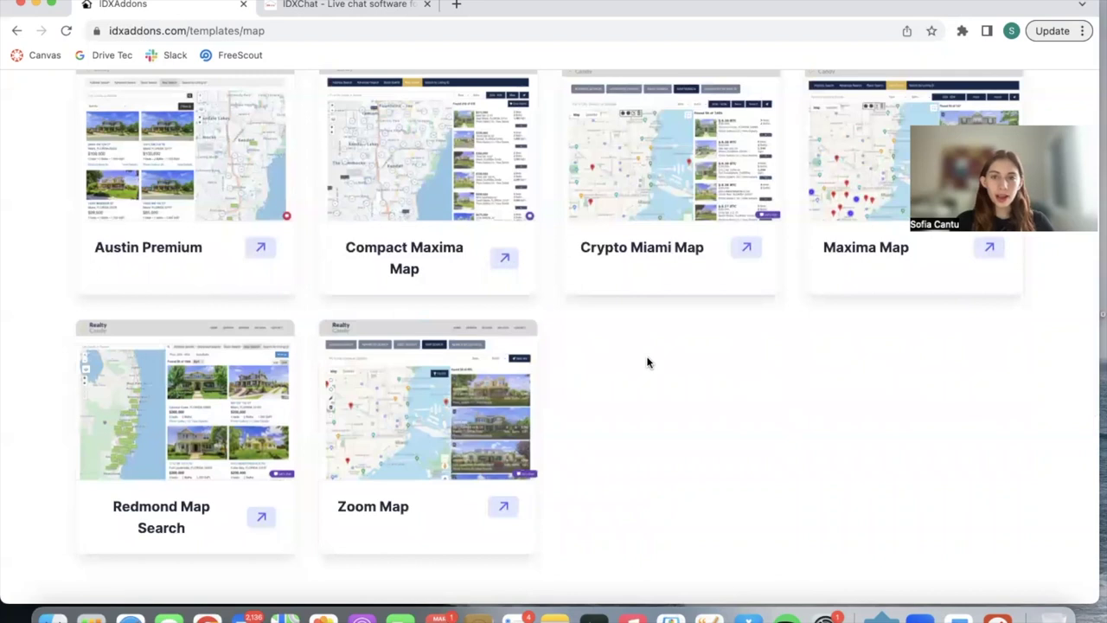
pyautogui.scroll(3, 647, 361)
pyautogui.keyDown('super'); pyautogui.click(528, 383); pyautogui.keyUp('super')
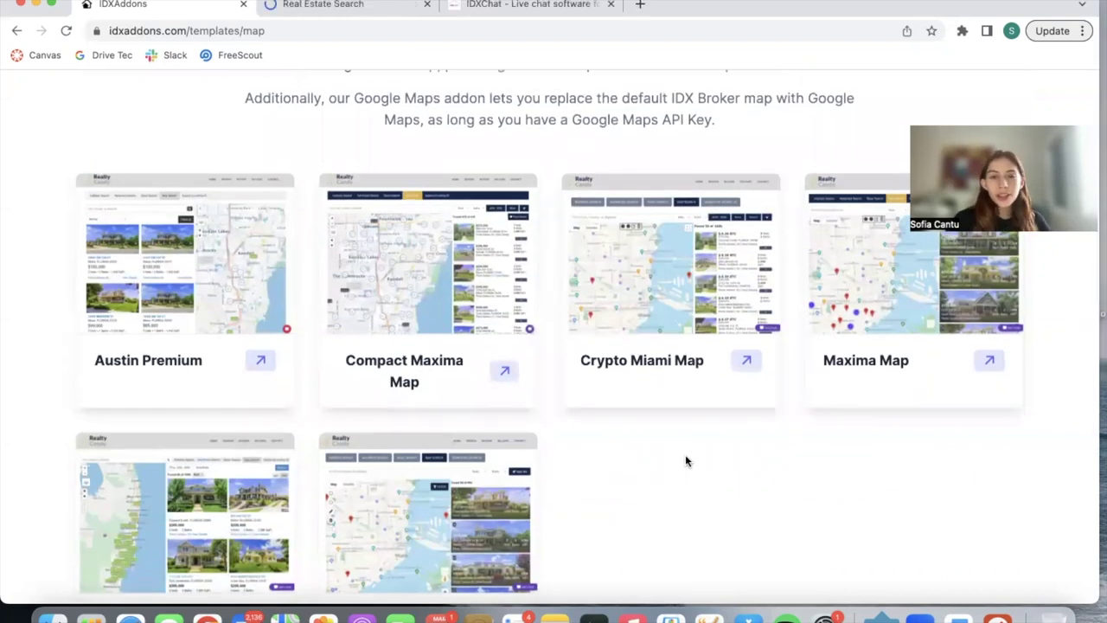
pyautogui.click(426, 5)
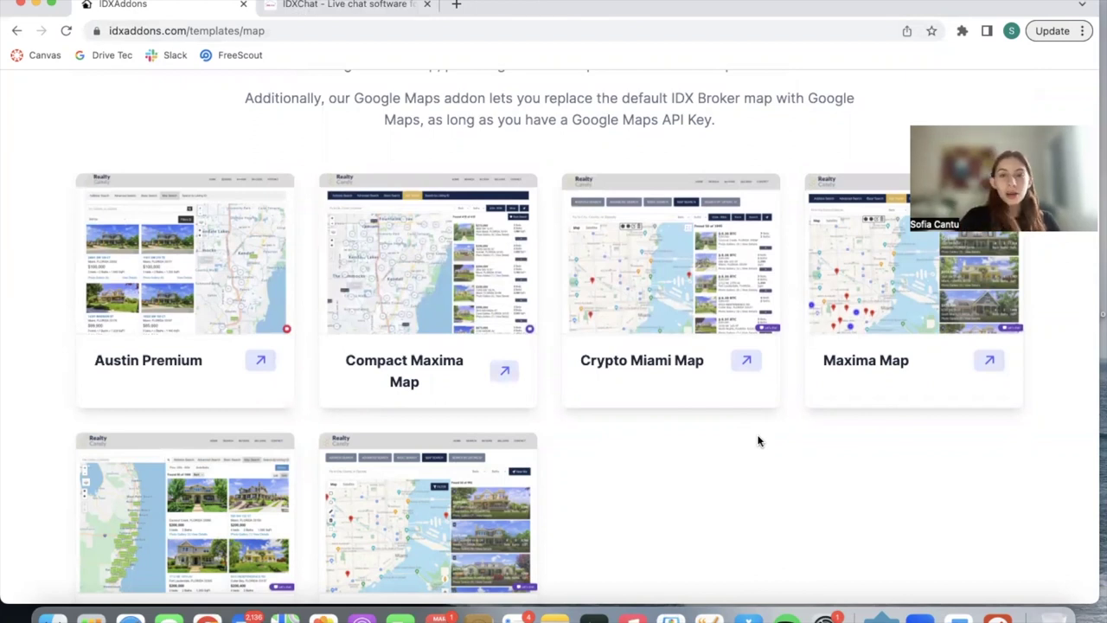
# - Open the Austin Premium live demo, browse its property listings, then close the demo tab
pyautogui.click(249, 368)
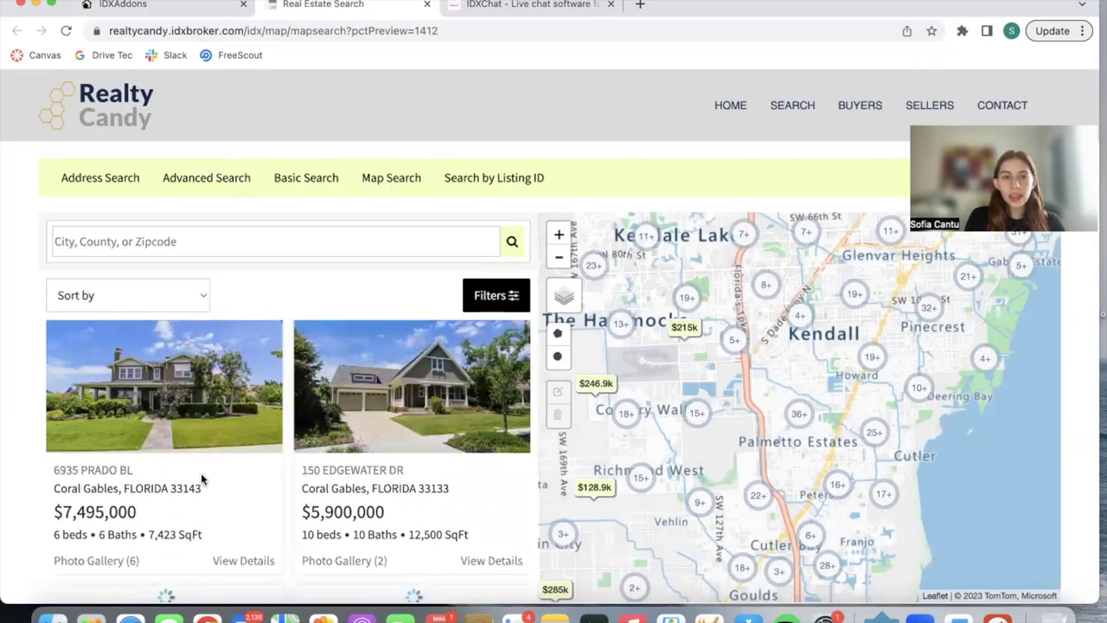
pyautogui.scroll(-1, 169, 255)
pyautogui.scroll(-3, 286, 395)
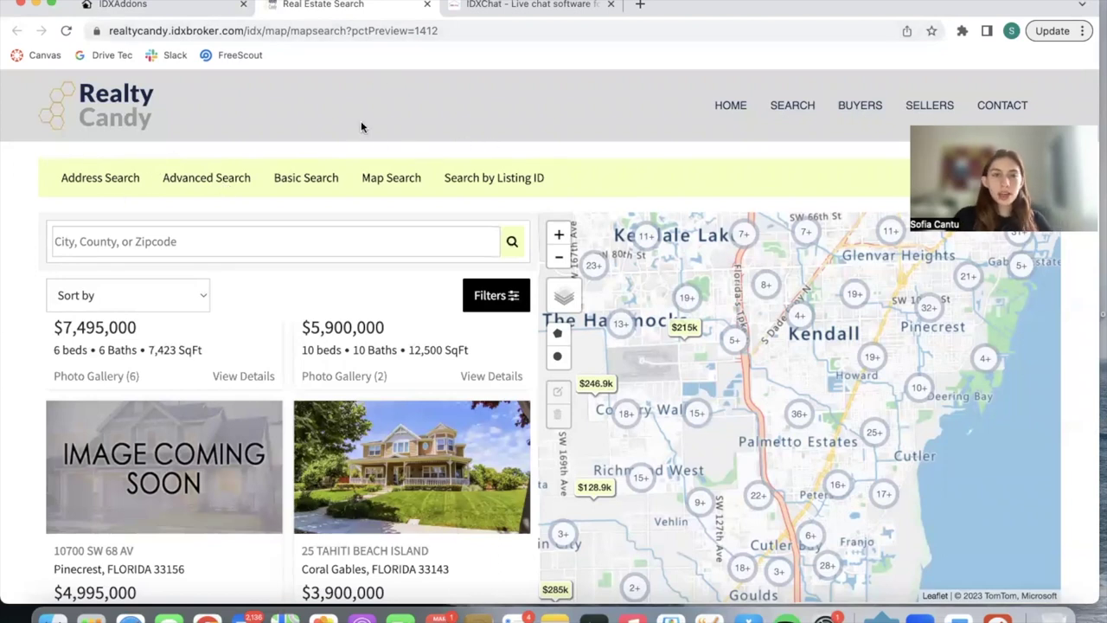
pyautogui.click(426, 4)
# - Return home via the IDXAddons logo and scroll to the Get All and Try Lite plans
pyautogui.click(139, 96)
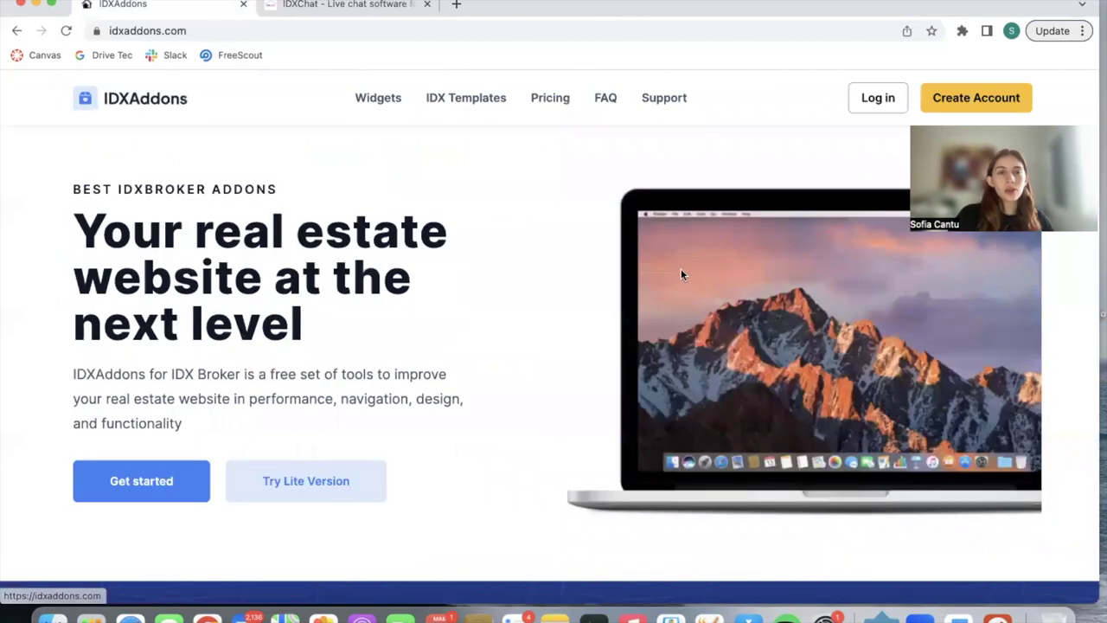
pyautogui.scroll(-10, 480, 360)
pyautogui.scroll(-10, 480, 361)
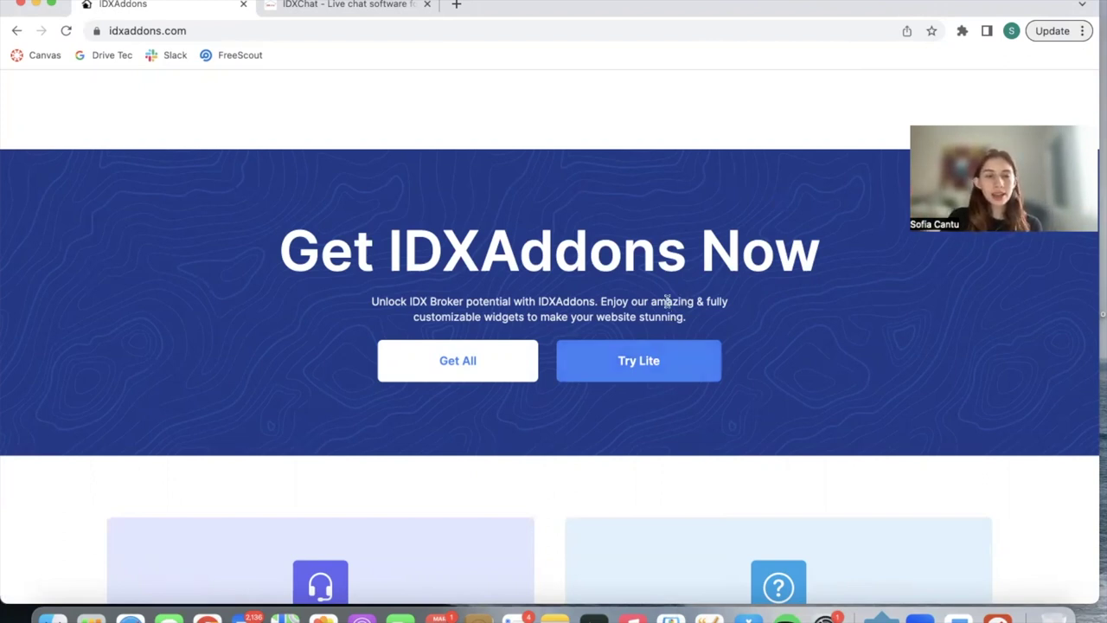
# - Open the sign-up page and compare the Lite Free, $399/year and Premium for Free plans
pyautogui.click(477, 361)
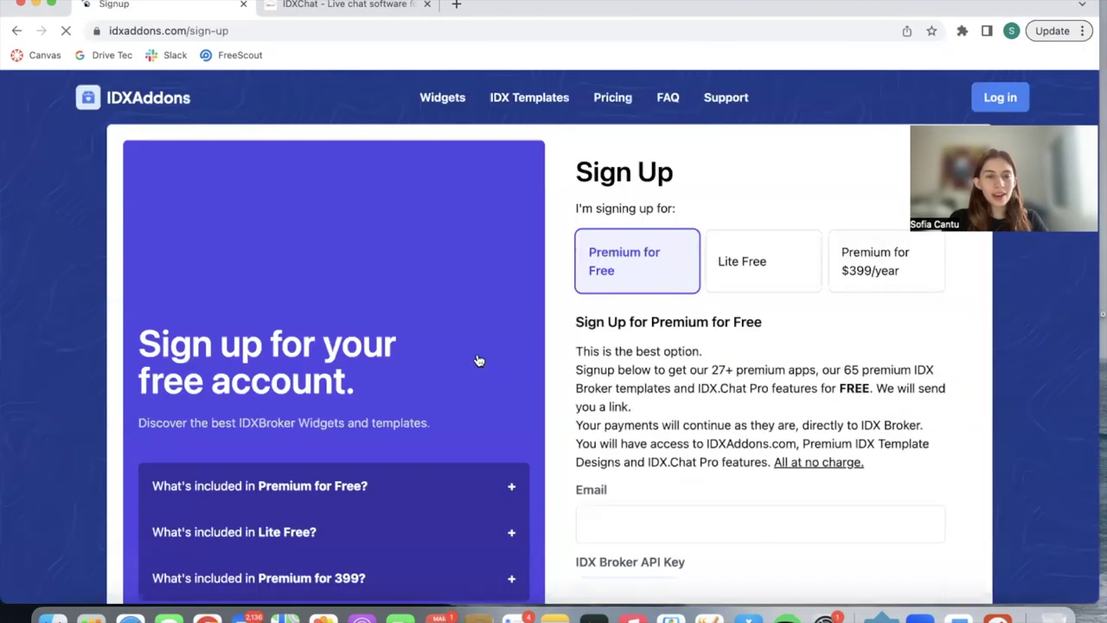
pyautogui.click(797, 273)
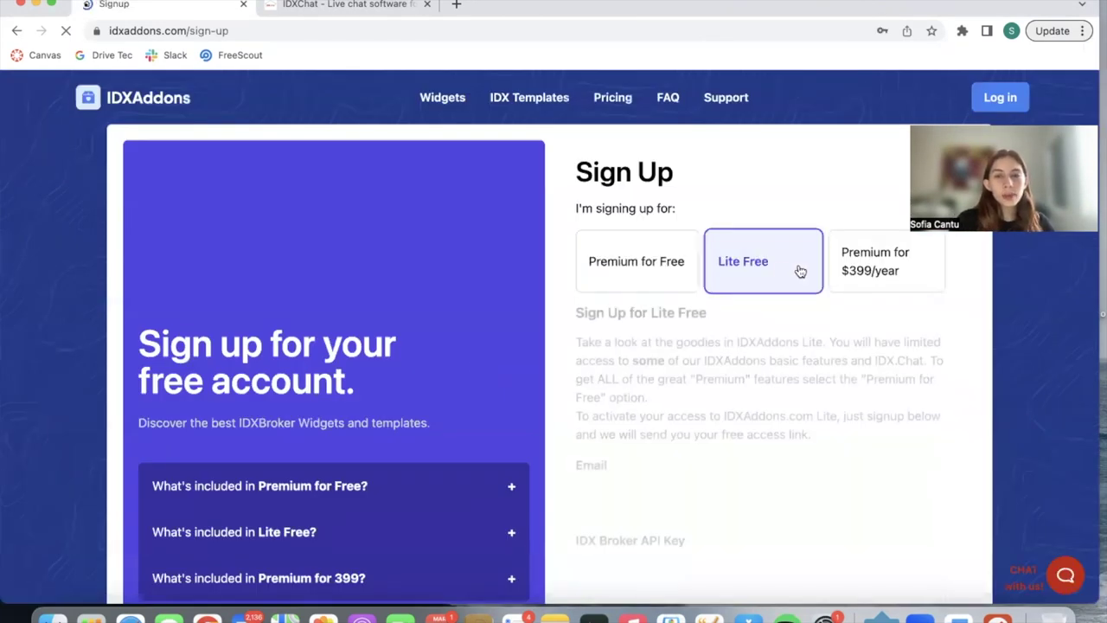
pyautogui.click(863, 270)
pyautogui.click(639, 278)
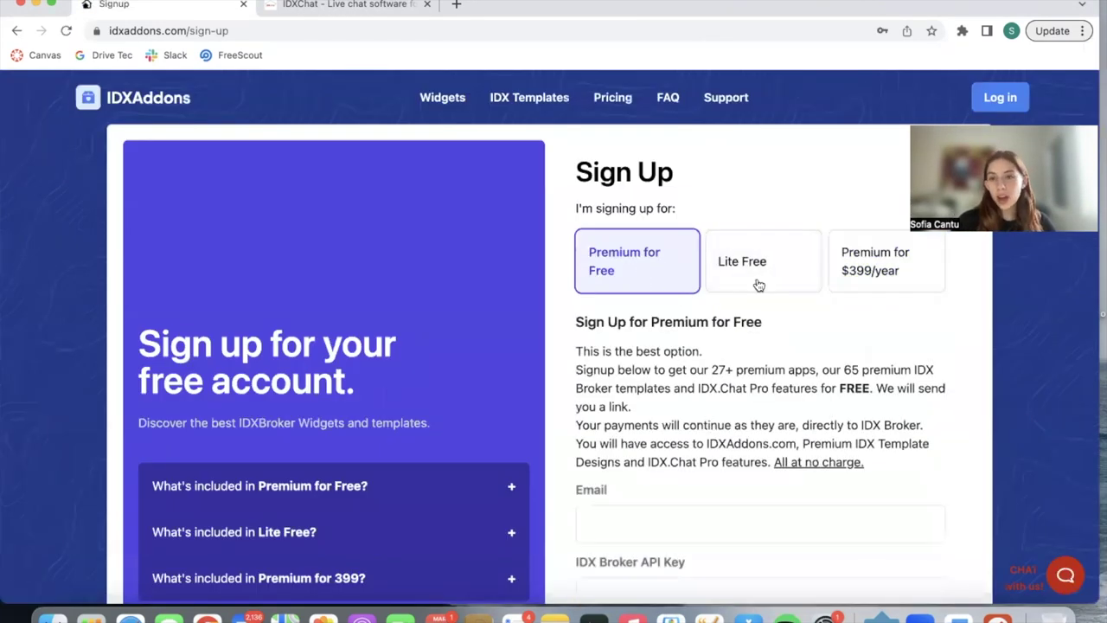
# - Go back to the homepage and scroll up to the 50+ Widgets section
pyautogui.click(15, 32)
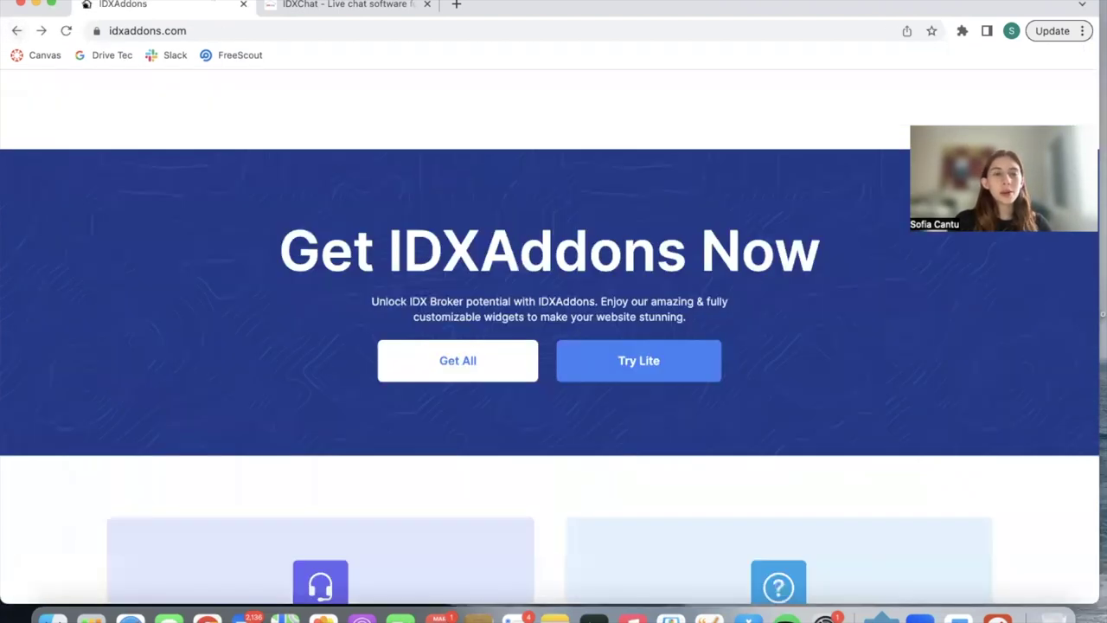
pyautogui.scroll(10, 207, 165)
pyautogui.scroll(10, 206, 165)
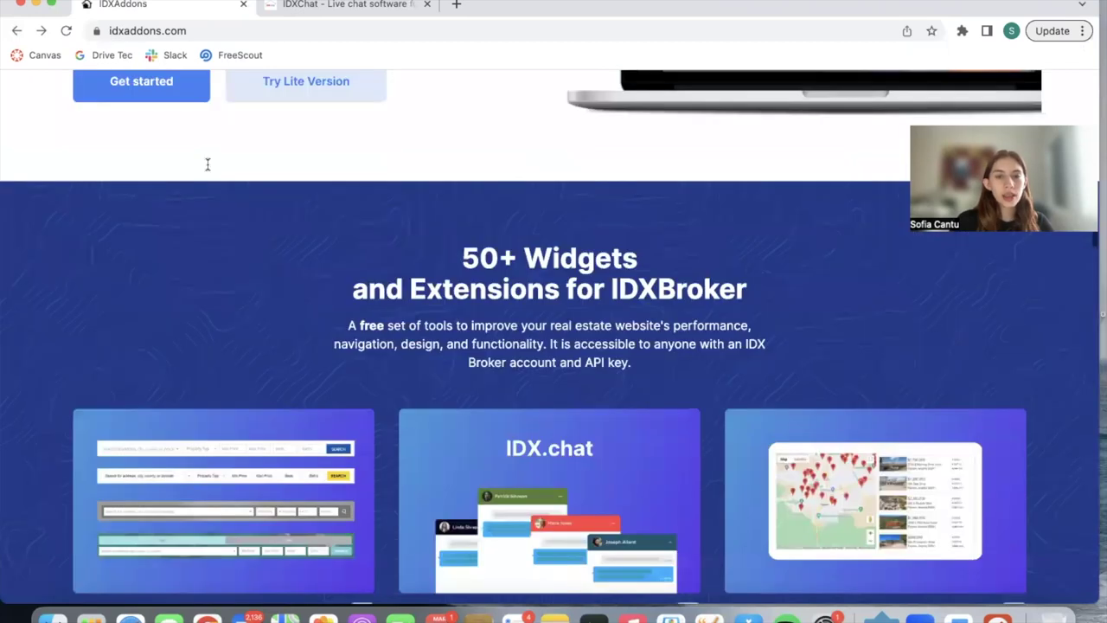
# - Open Plans & Pricing, then highlight and clear the Premium plan's $399/year price
pyautogui.scroll(5, 207, 165)
pyautogui.click(558, 102)
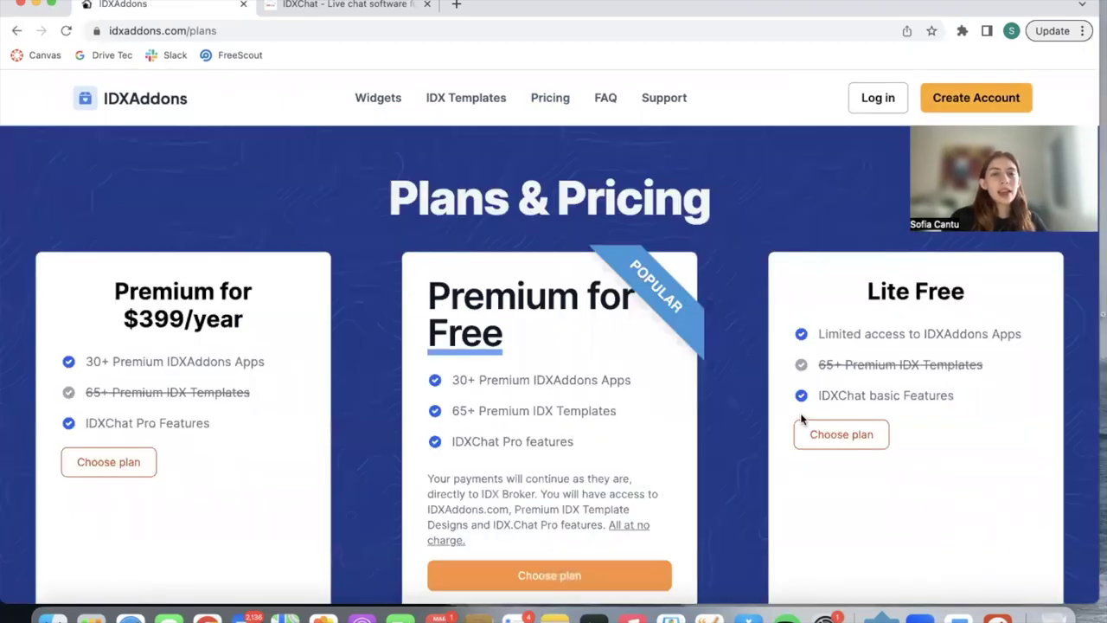
pyautogui.scroll(-1, 772, 414)
pyautogui.scroll(-2, 773, 414)
pyautogui.scroll(1, 772, 414)
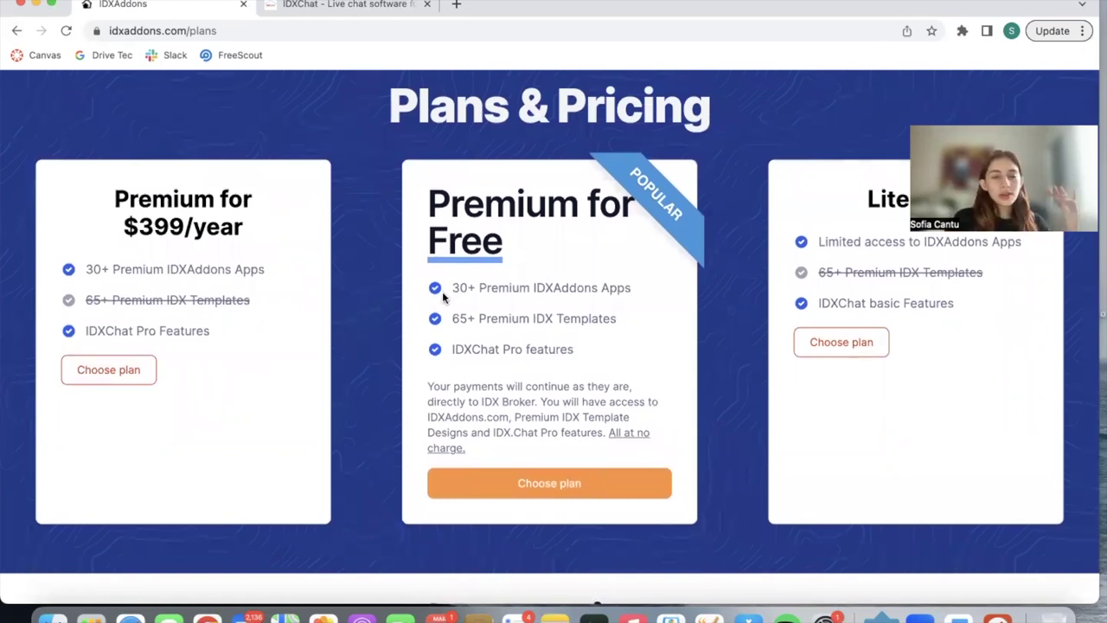
pyautogui.moveTo(140, 225); pyautogui.dragTo(237, 226)
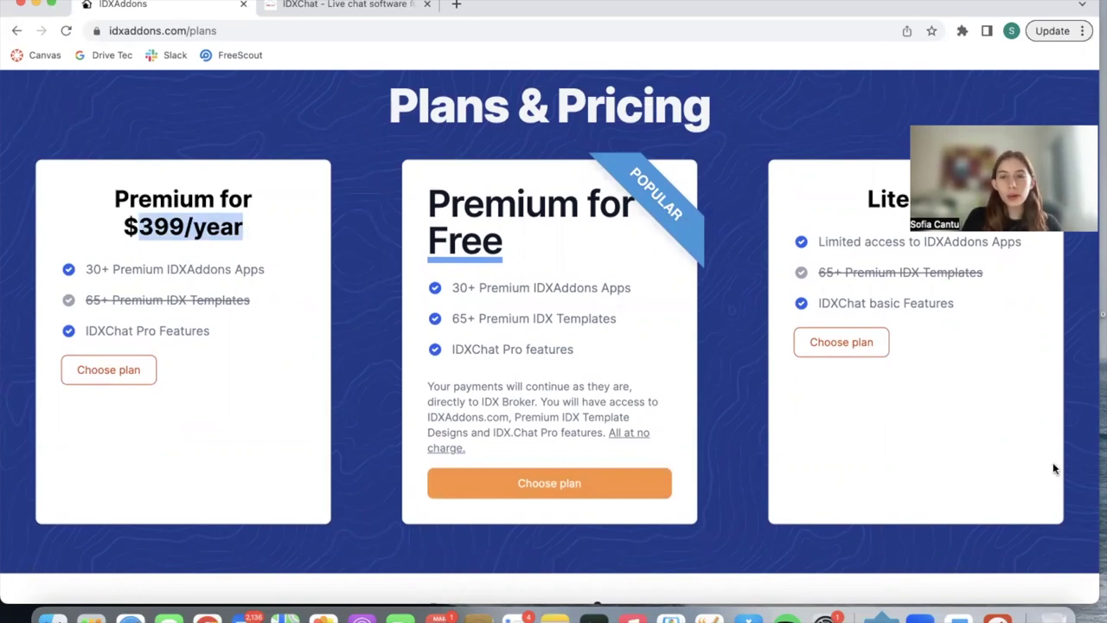
pyautogui.scroll(2, 1051, 464)
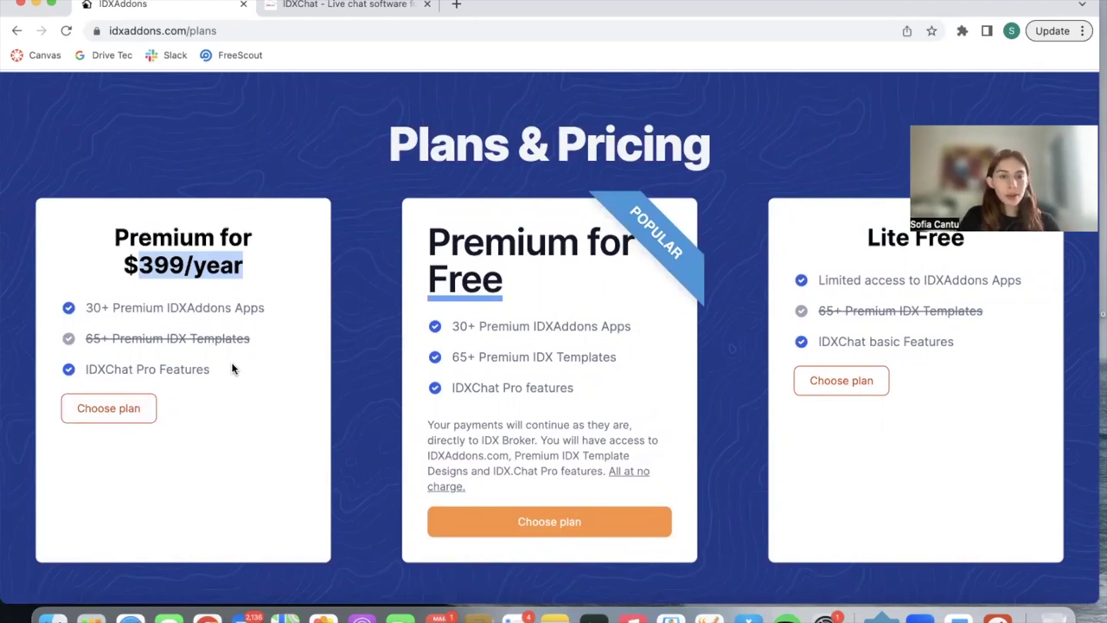
pyautogui.click(644, 355)
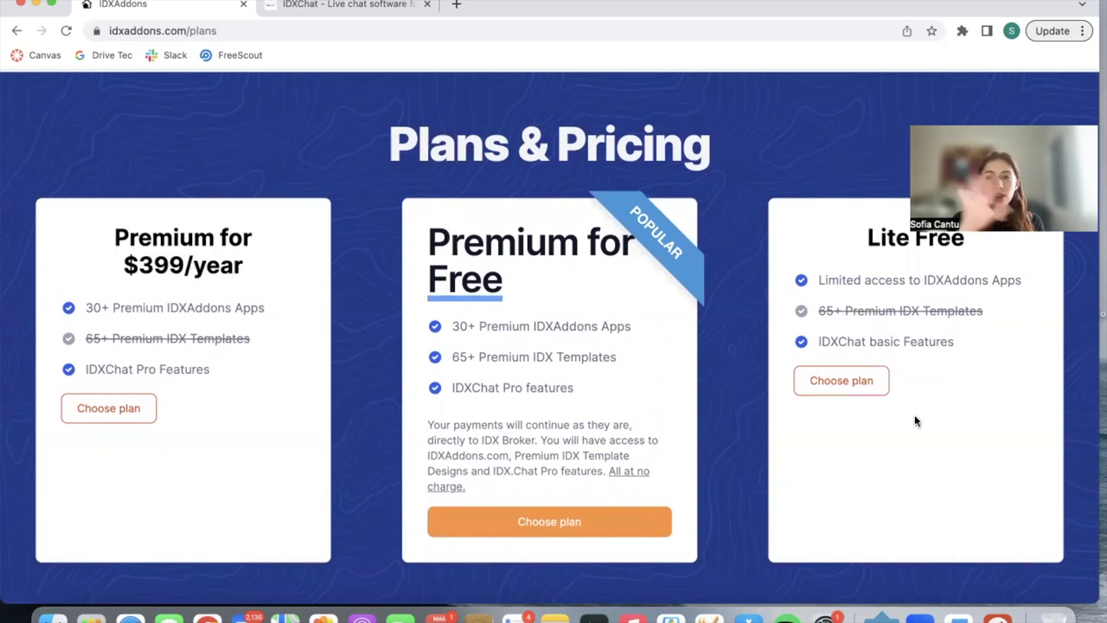
pyautogui.scroll(-5, 914, 420)
pyautogui.scroll(-3, 914, 420)
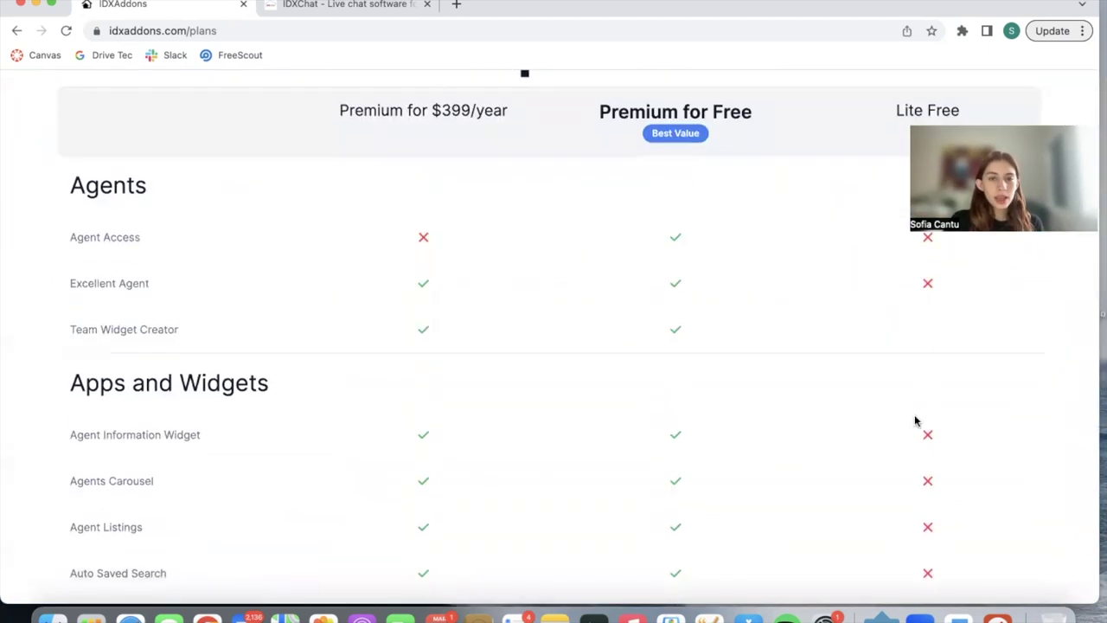
pyautogui.scroll(2, 688, 354)
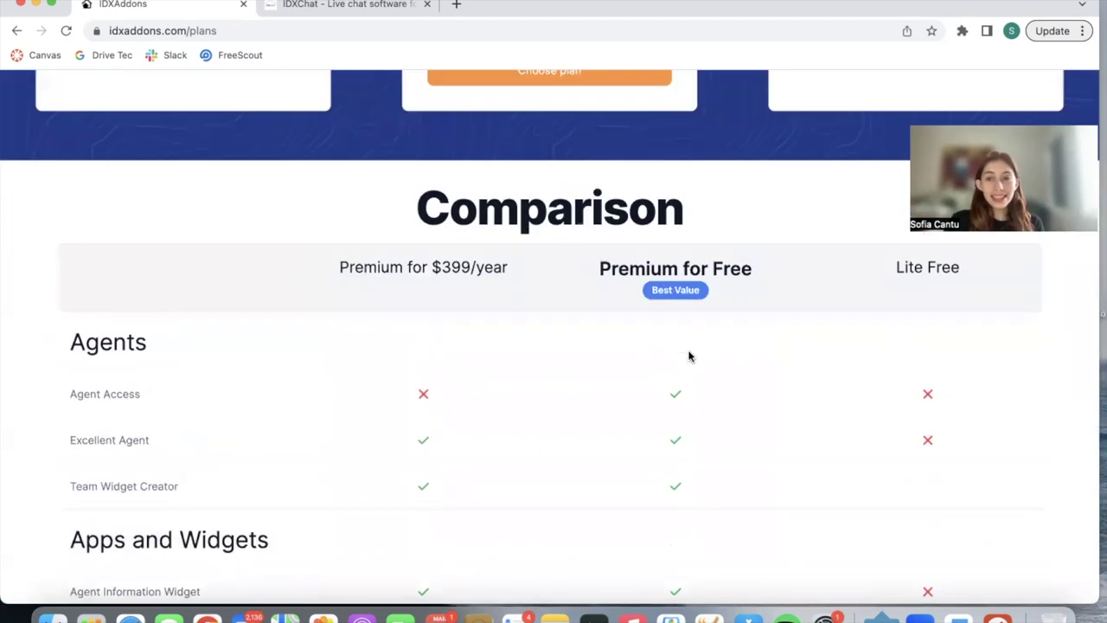
pyautogui.scroll(-3, 689, 355)
pyautogui.scroll(-3, 690, 355)
pyautogui.scroll(-4, 689, 355)
pyautogui.scroll(-5, 689, 355)
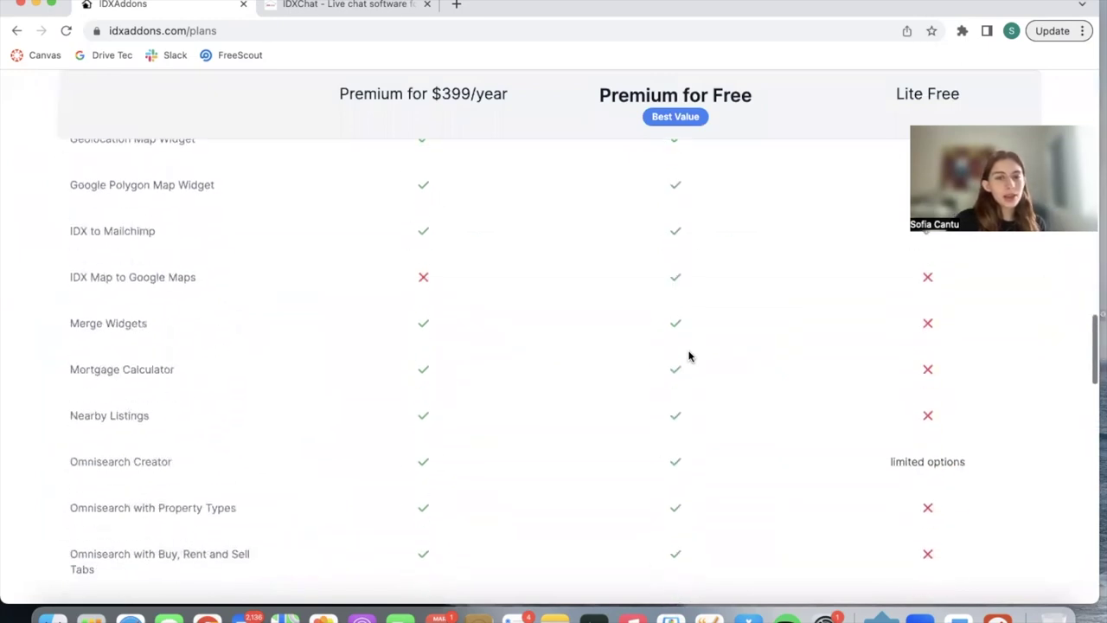
pyautogui.scroll(-4, 689, 355)
pyautogui.scroll(-1, 689, 355)
pyautogui.scroll(-5, 689, 355)
pyautogui.scroll(-4, 690, 355)
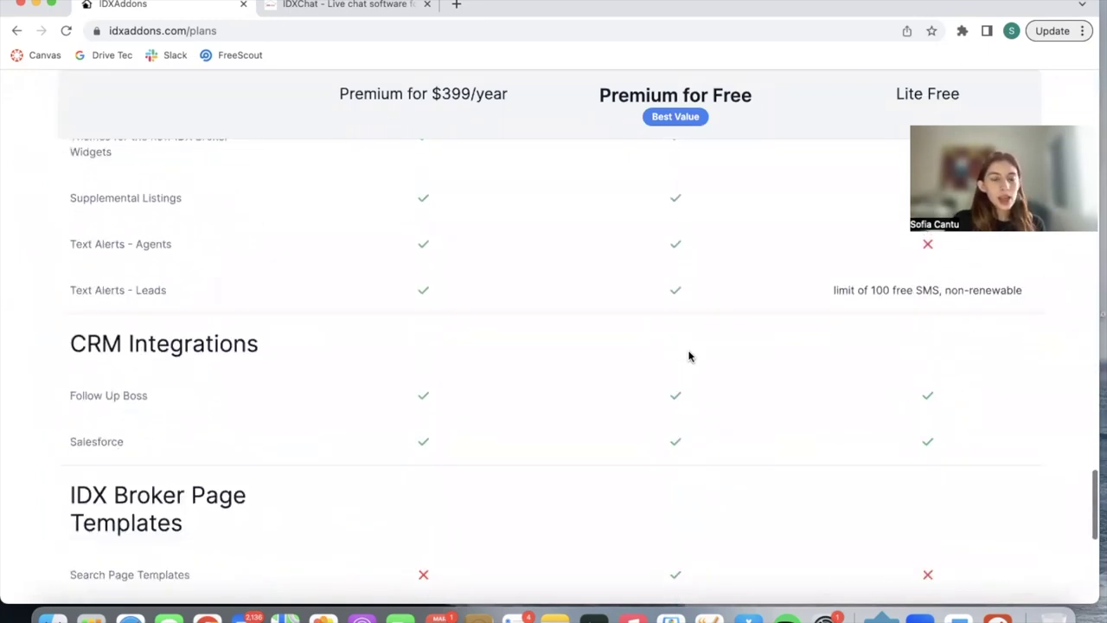
pyautogui.scroll(-4, 690, 355)
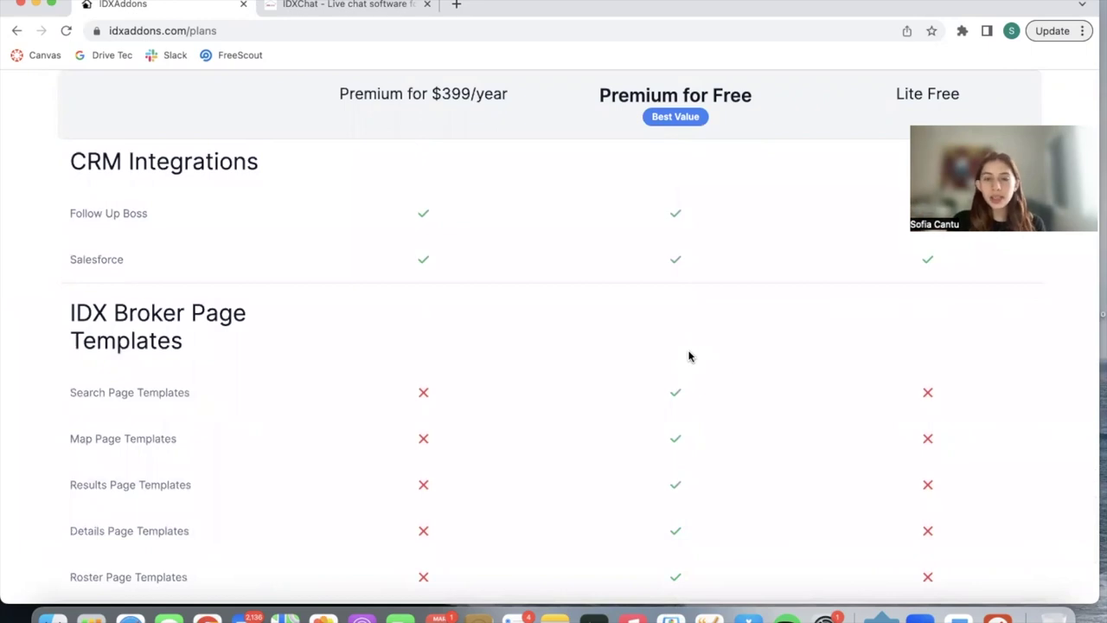
pyautogui.scroll(-5, 689, 357)
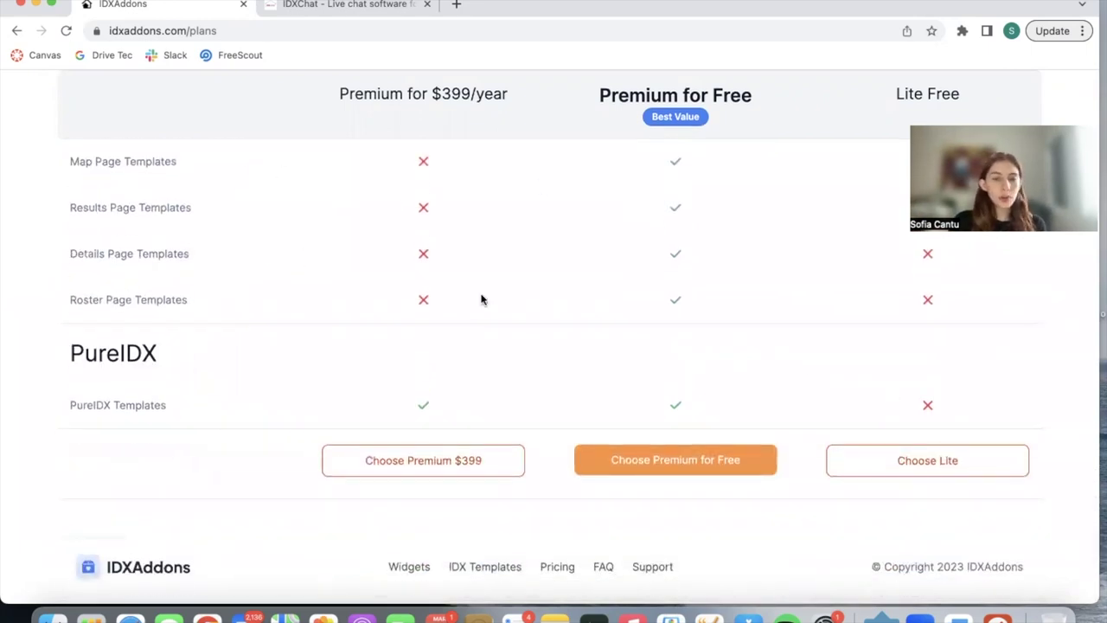
# - Open the Create Account sign-up page from the top navigation
pyautogui.scroll(10, 914, 390)
pyautogui.scroll(10, 914, 390)
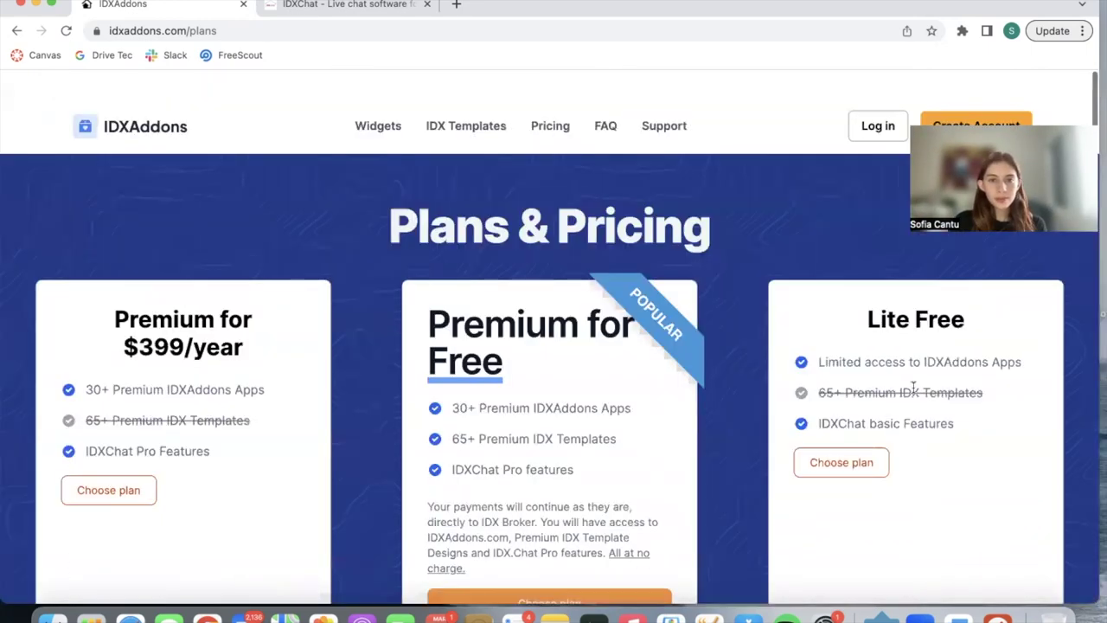
pyautogui.click(965, 104)
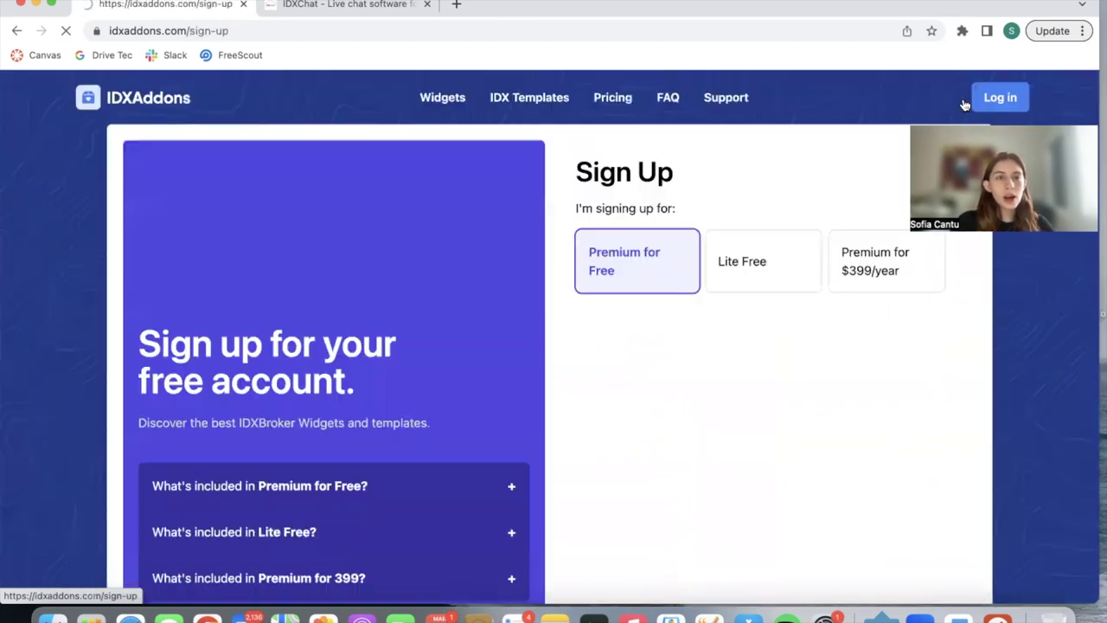
pyautogui.scroll(-3, 665, 385)
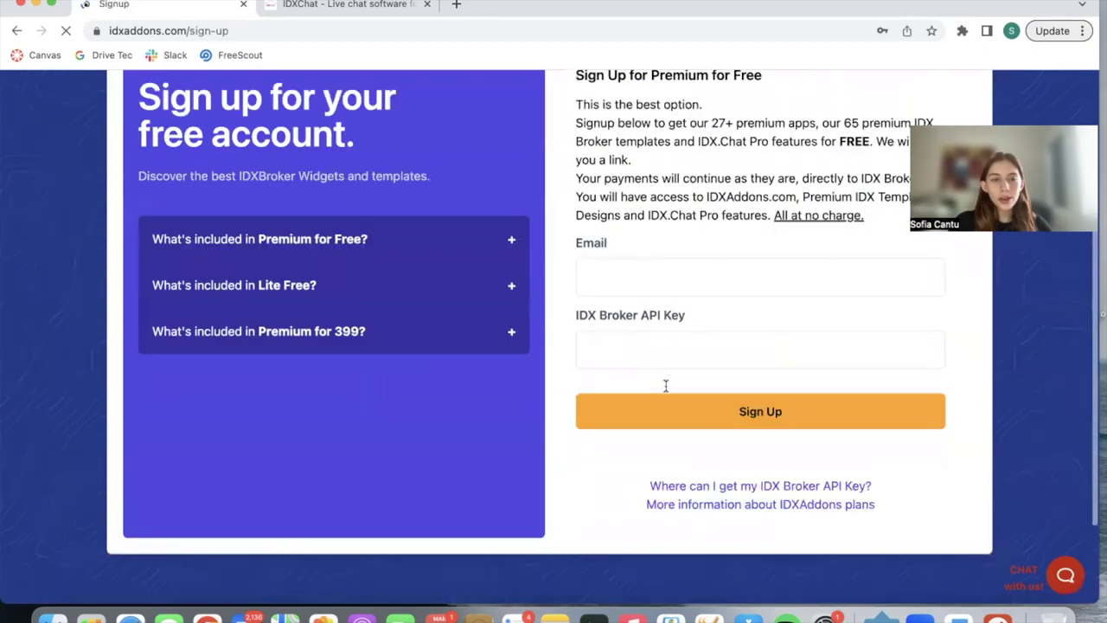
pyautogui.scroll(3, 665, 386)
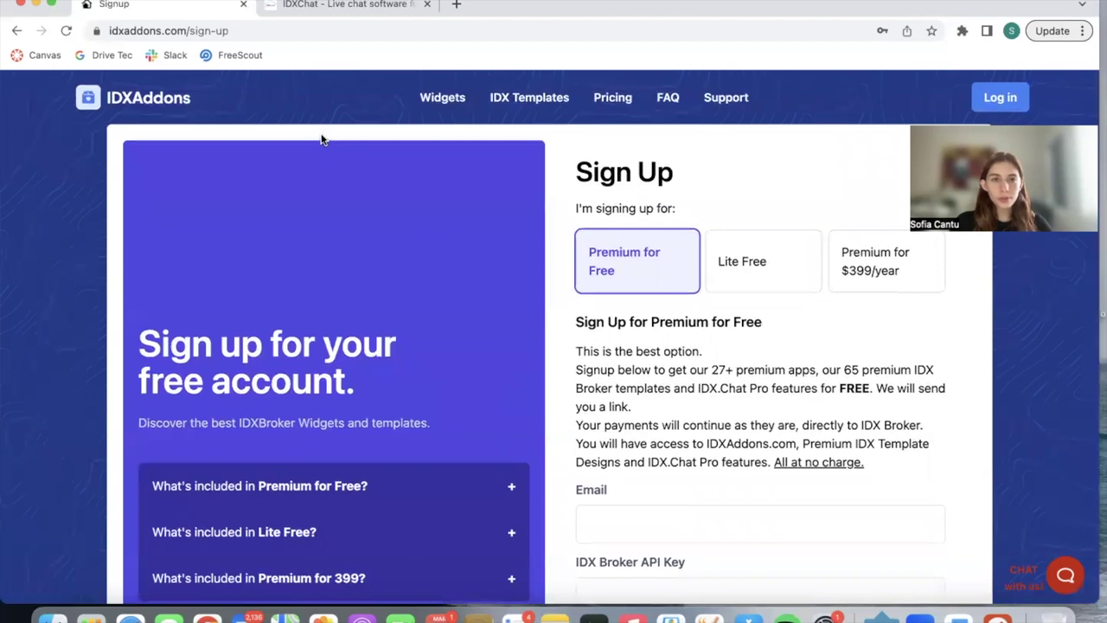
# - Go to the login page through the Log in link and sign in with the API key
pyautogui.rightClick(1003, 97)
pyautogui.click(1076, 62)
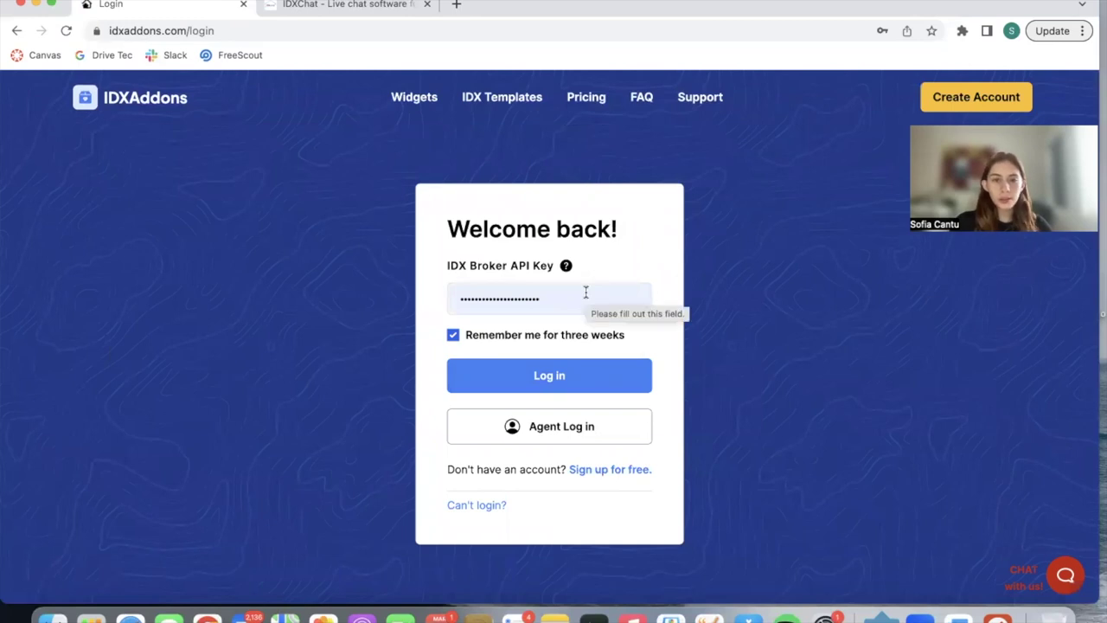
pyautogui.click(534, 380)
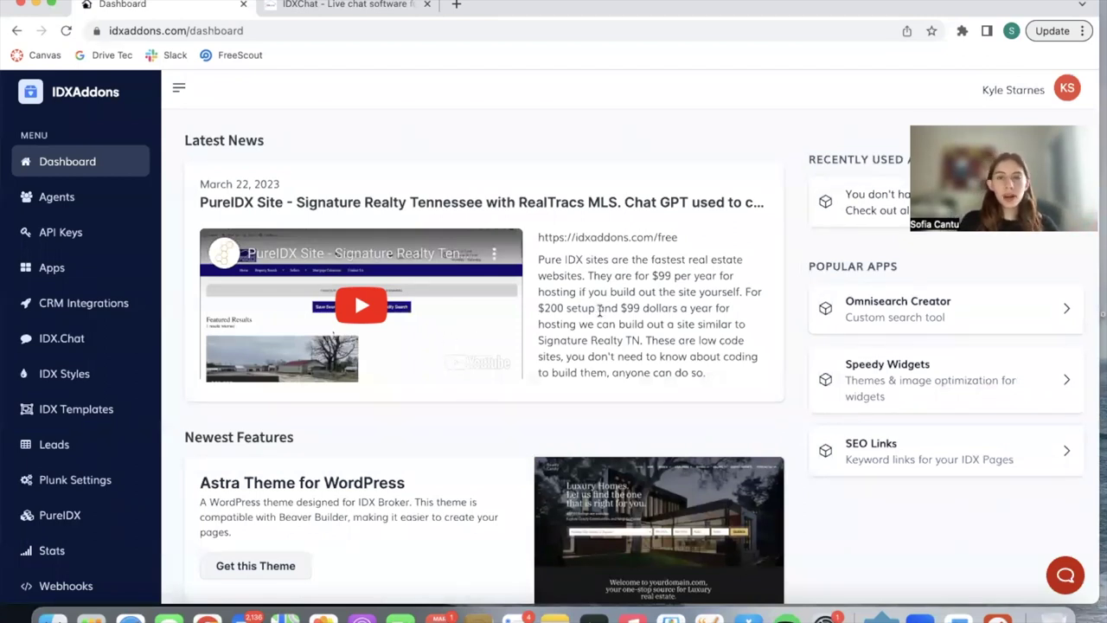
# - Scroll the dashboard through Latest News, Newest Features and Popular Apps like Omnisearch Creator and SEO Links
pyautogui.scroll(-3, 599, 309)
pyautogui.scroll(-2, 600, 304)
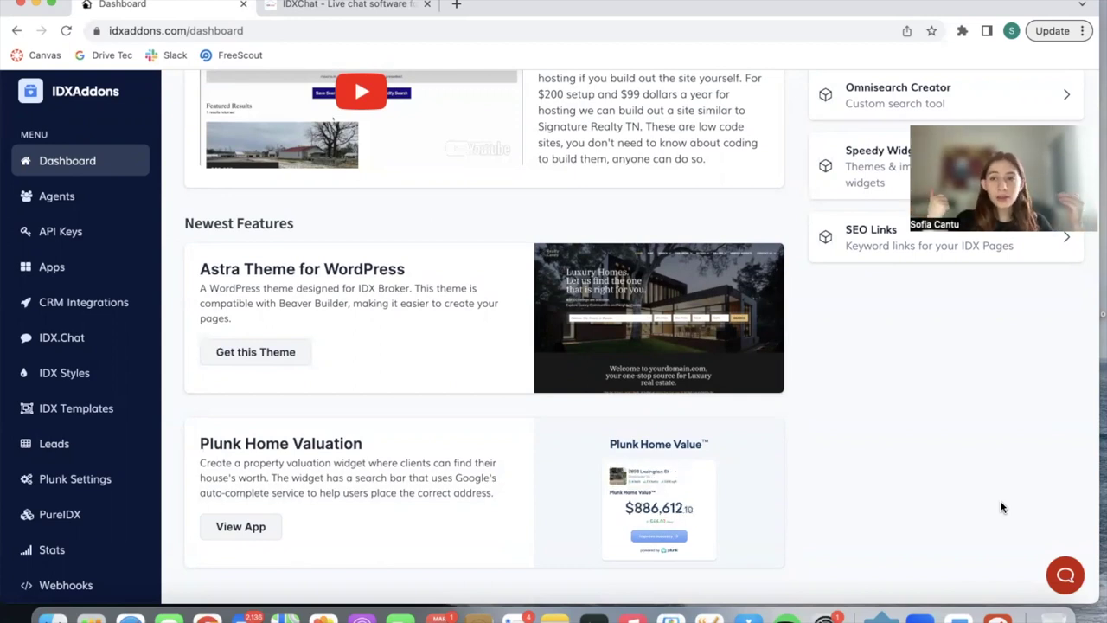
pyautogui.scroll(5, 1001, 508)
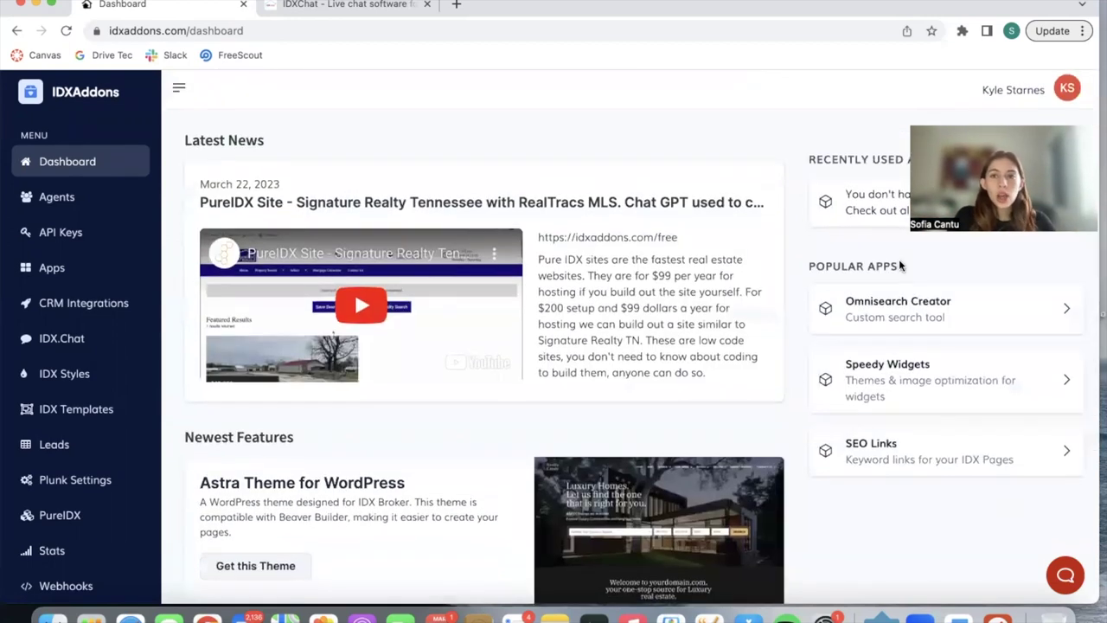
pyautogui.scroll(-3, 865, 263)
pyautogui.scroll(1, 826, 264)
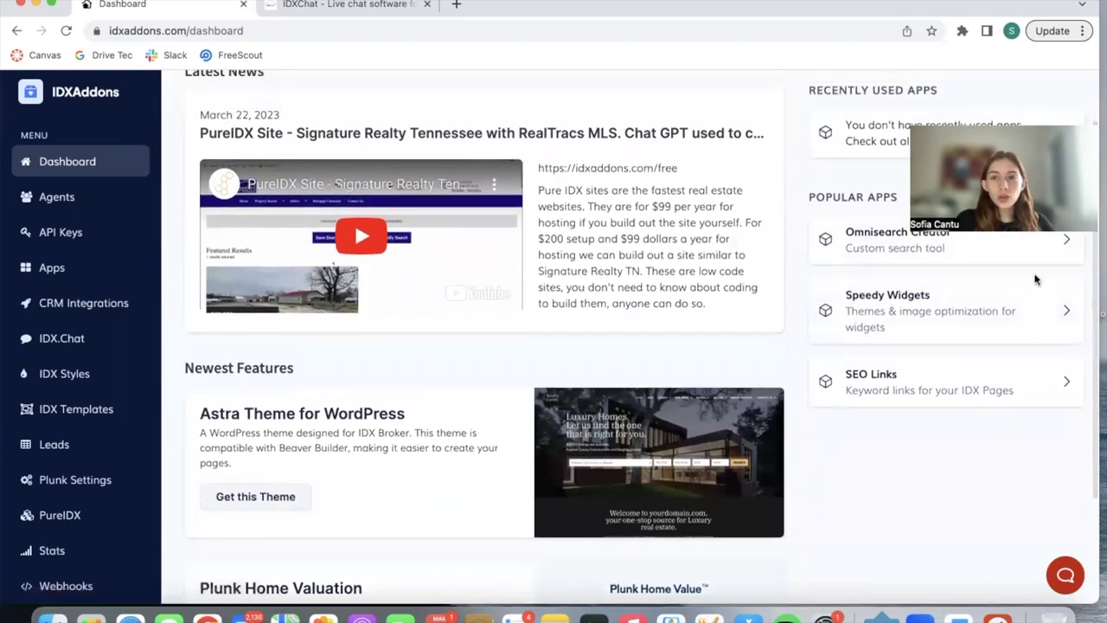
pyautogui.scroll(1, 967, 126)
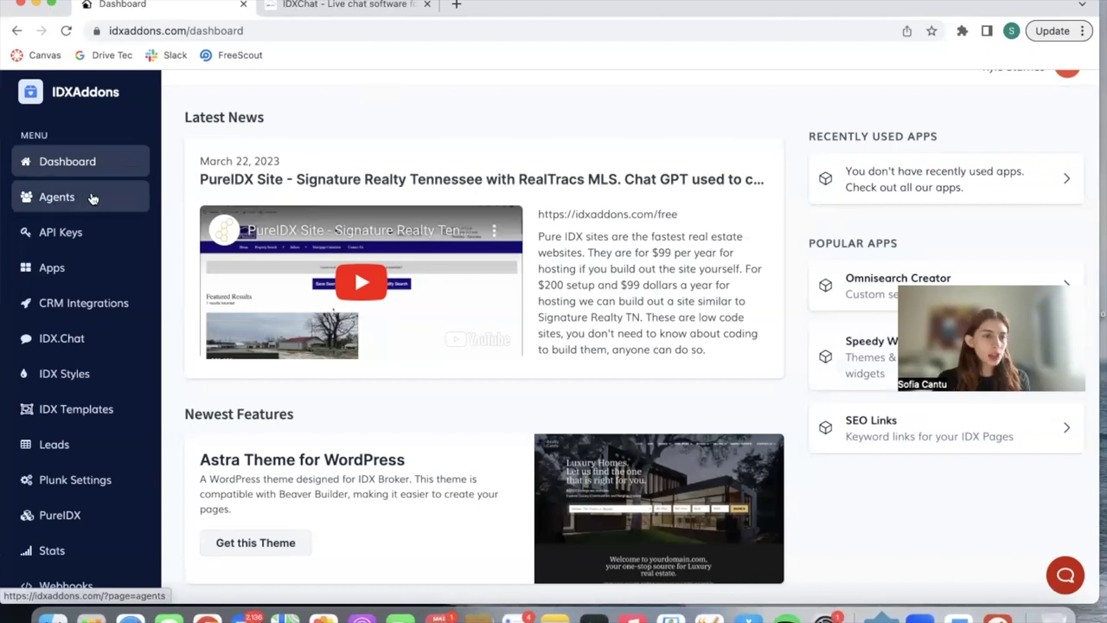
# - Open the Apps section and scroll through the app catalogue
pyautogui.click(63, 262)
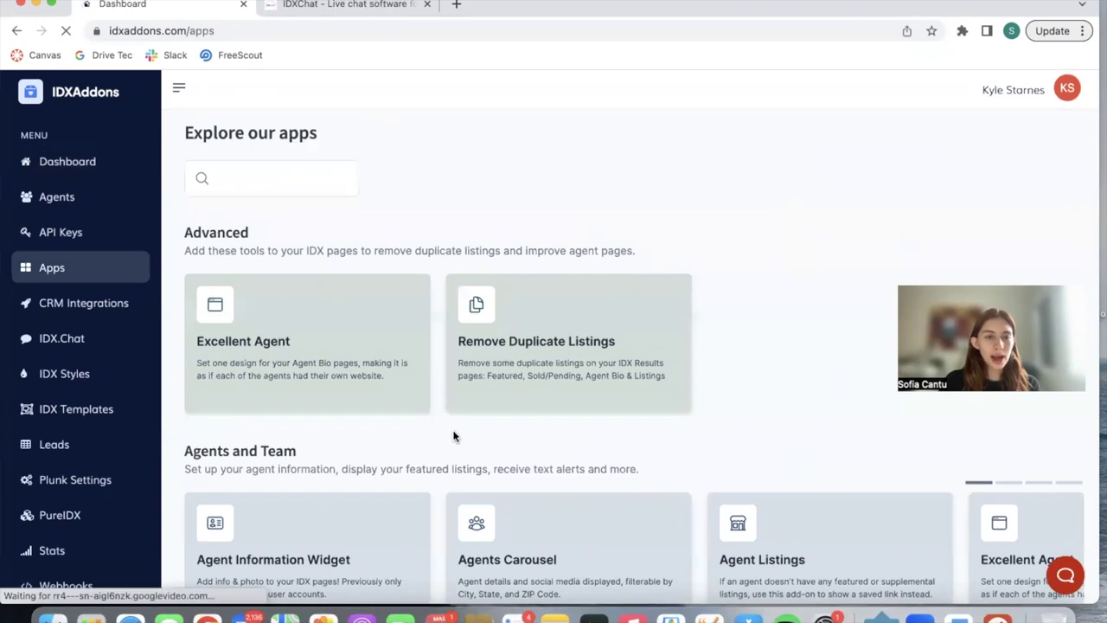
pyautogui.scroll(-10, 762, 342)
pyautogui.scroll(-2, 762, 342)
pyautogui.scroll(-5, 762, 343)
pyautogui.scroll(-10, 762, 343)
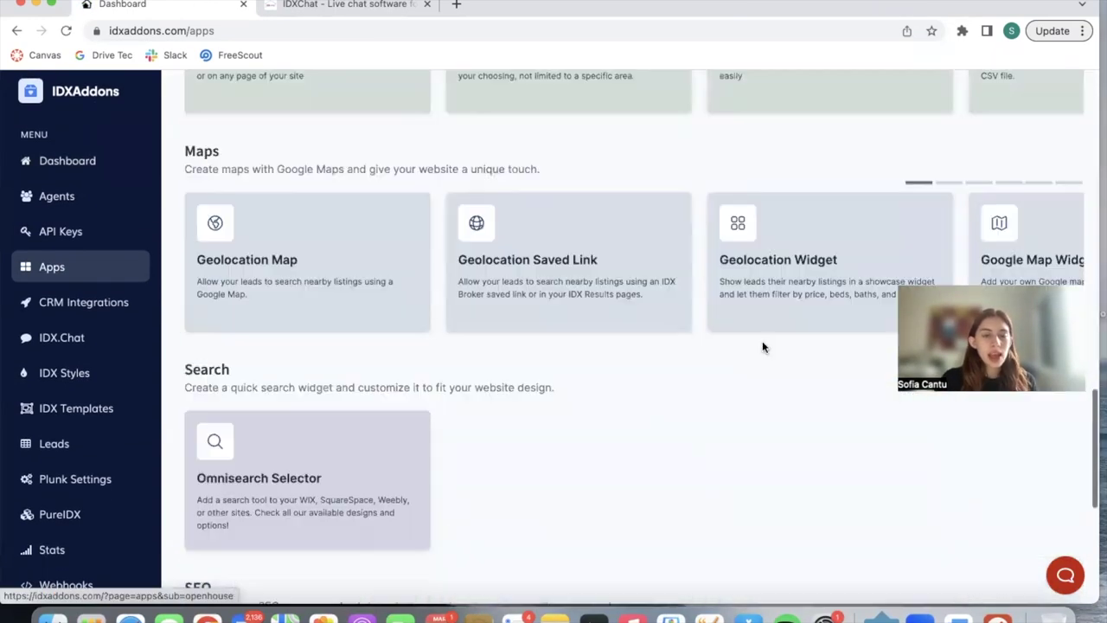
pyautogui.scroll(-1, 762, 347)
pyautogui.scroll(-1, 762, 347)
pyautogui.scroll(-4, 762, 347)
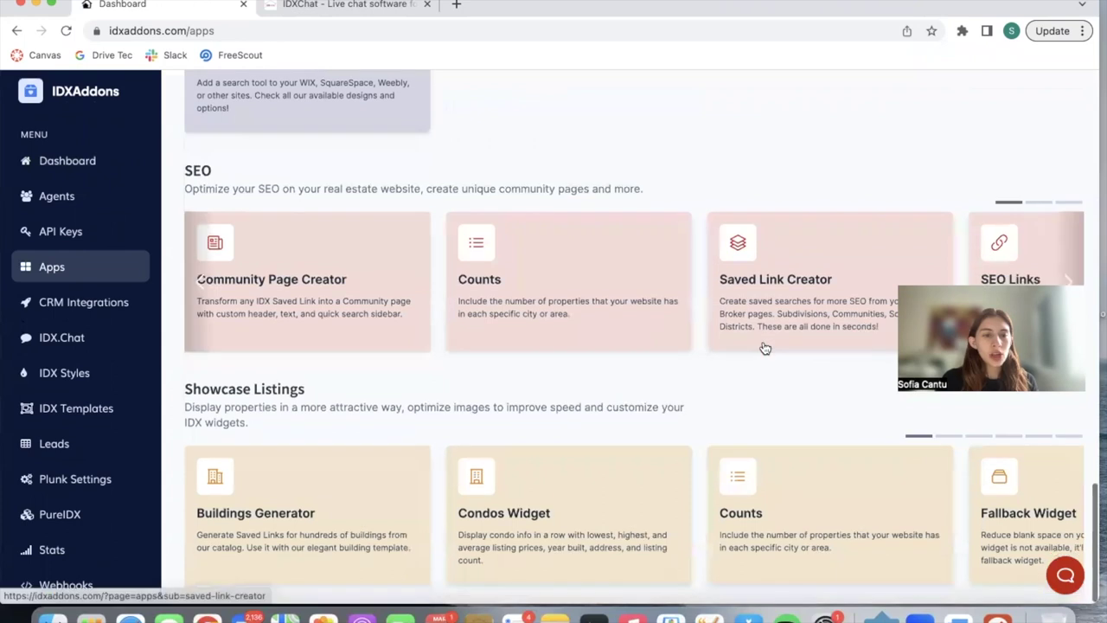
pyautogui.scroll(20, 762, 346)
# - Search the apps for 'auto save', then clear the search box
pyautogui.click(269, 175)
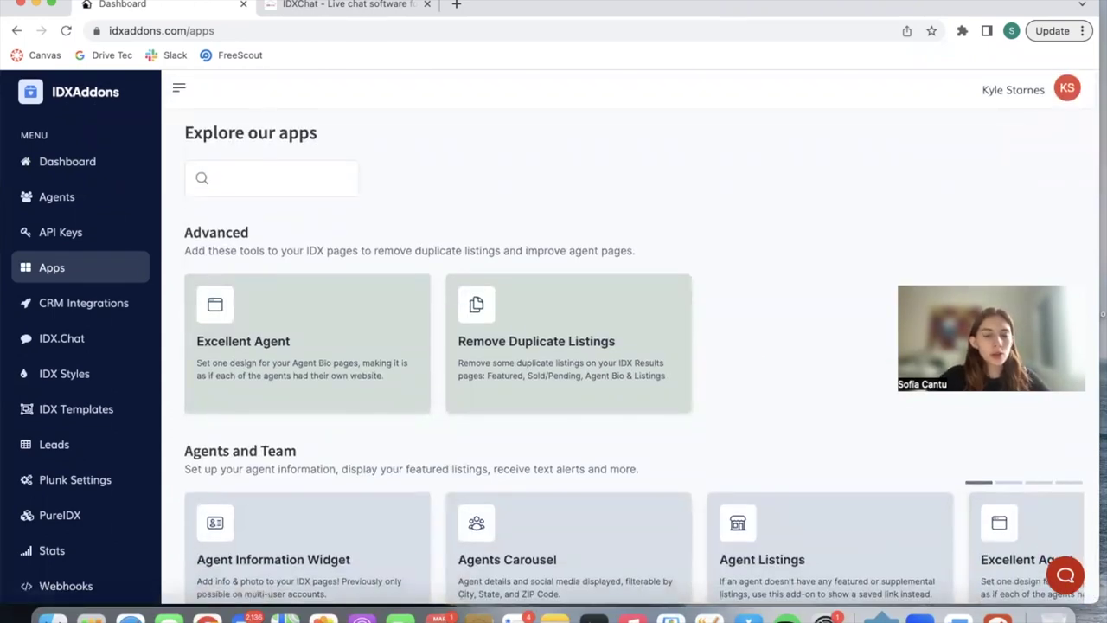
pyautogui.write('auto save')
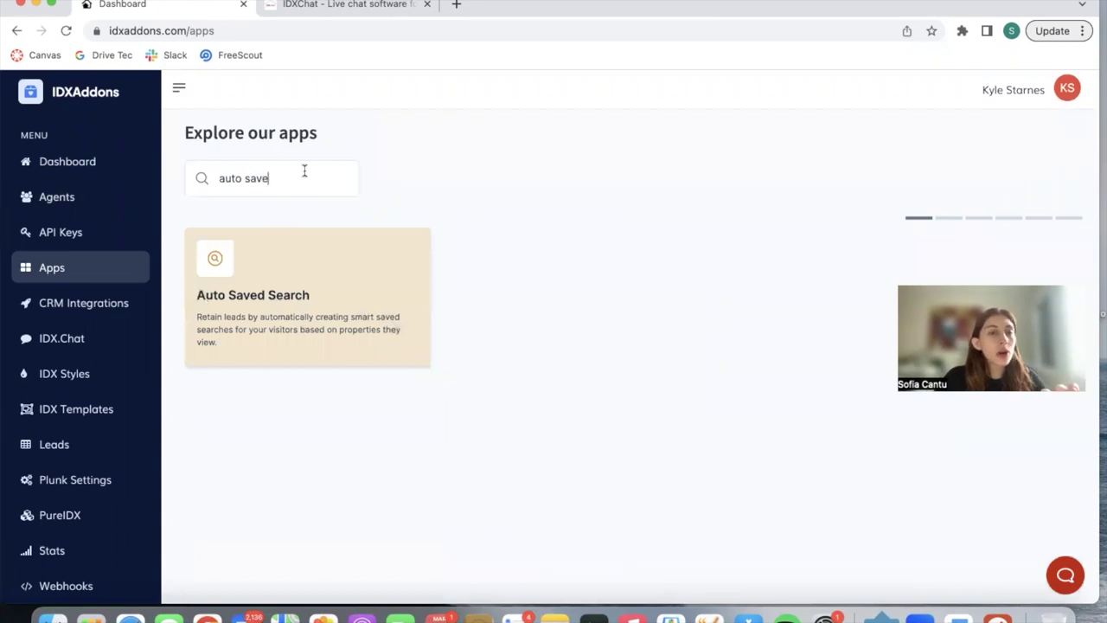
pyautogui.hotkey('ctrl', 'a')
pyautogui.press('BackSpace')
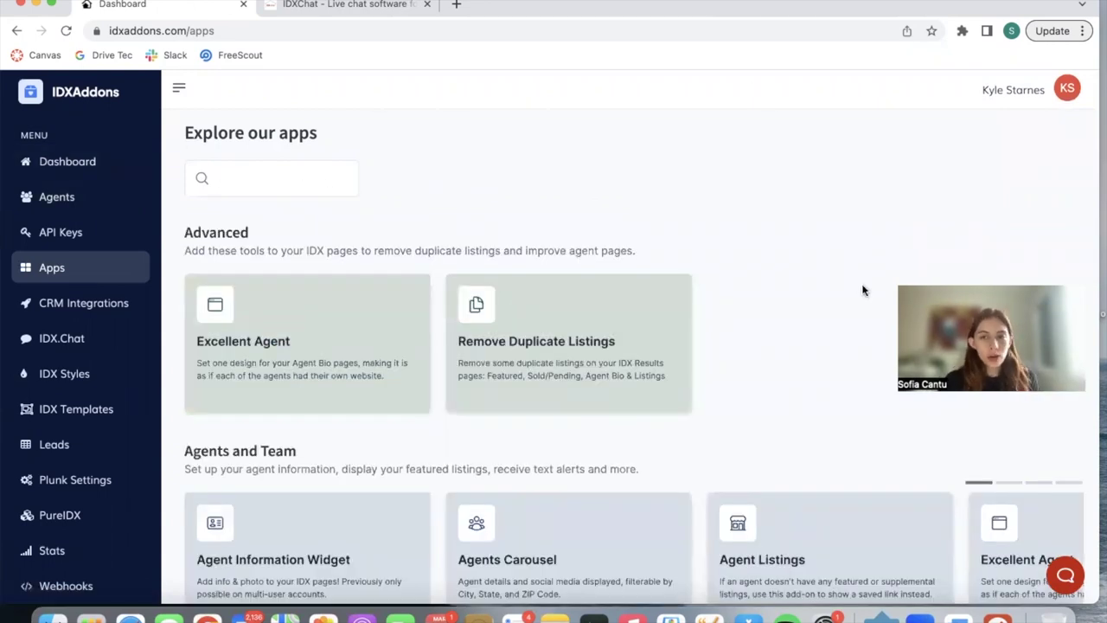
# - Scroll to the Maps and Search groups and open CRM Integrations with Follow Up Boss and Salesforce
pyautogui.scroll(-8, 862, 290)
pyautogui.scroll(-2, 862, 291)
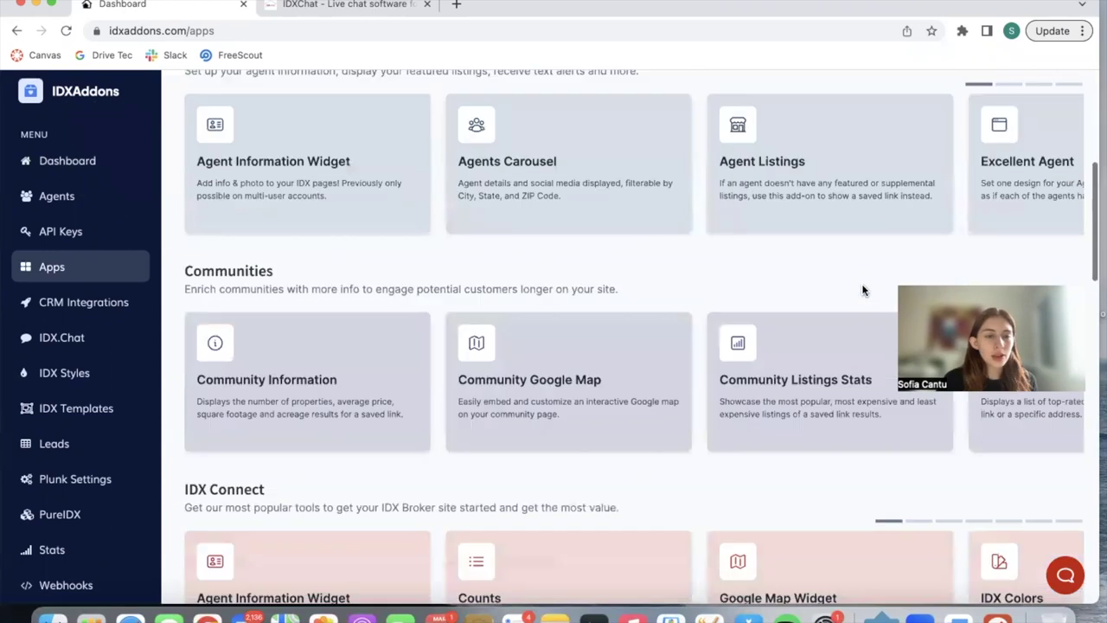
pyautogui.scroll(-15, 862, 290)
pyautogui.scroll(-3, 189, 372)
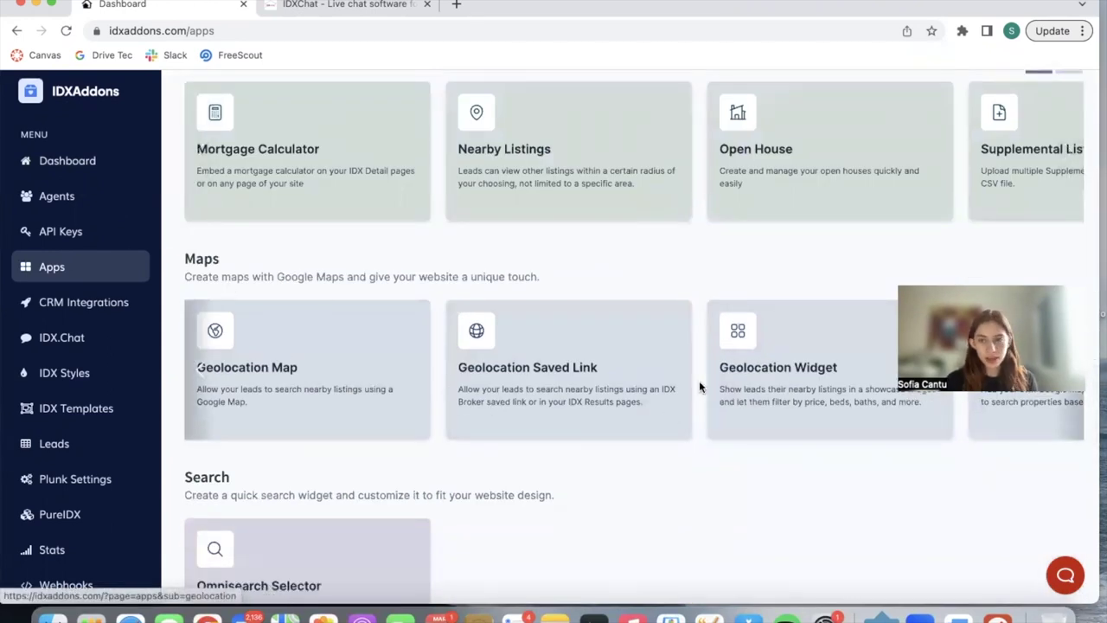
pyautogui.click(106, 309)
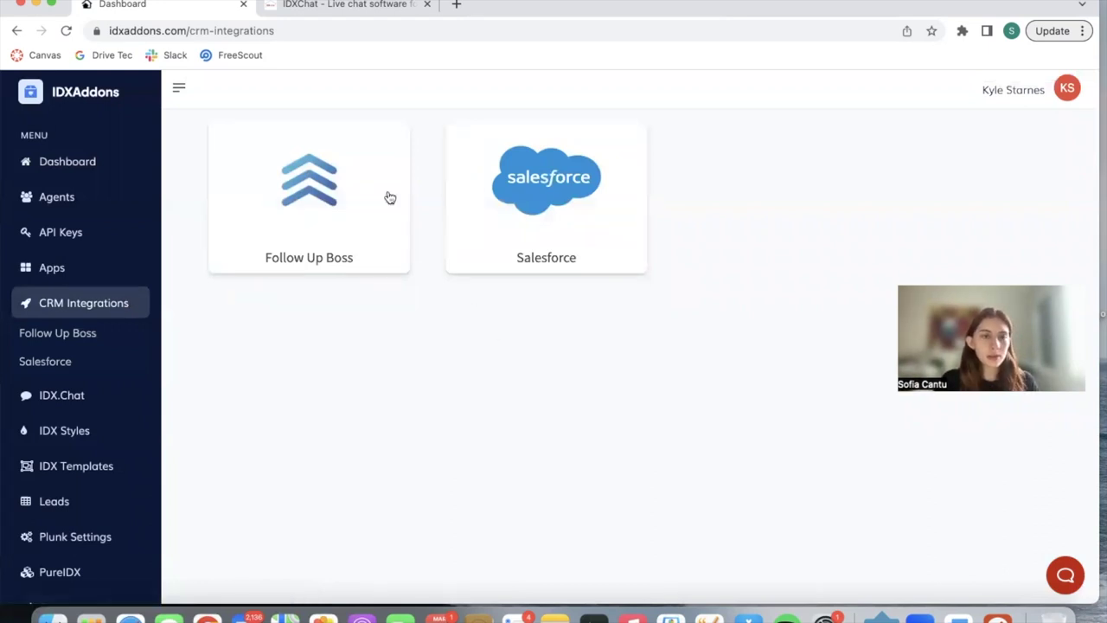
# - Open the IDX.Chat section and accept the redirect to the IDX.Chat live chat site
pyautogui.click(67, 401)
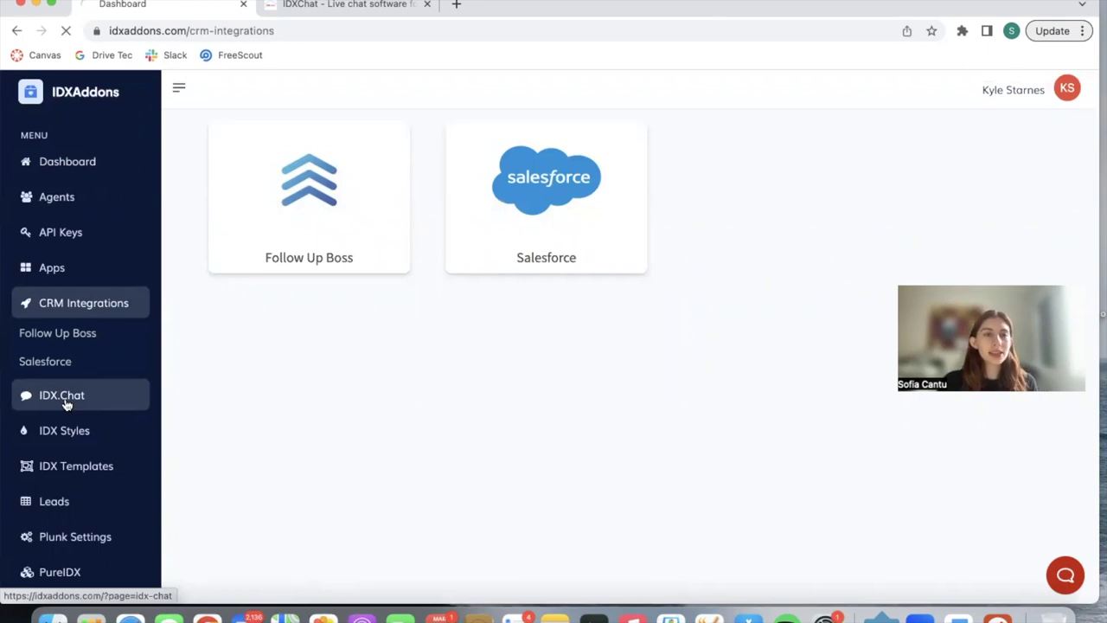
pyautogui.click(550, 379)
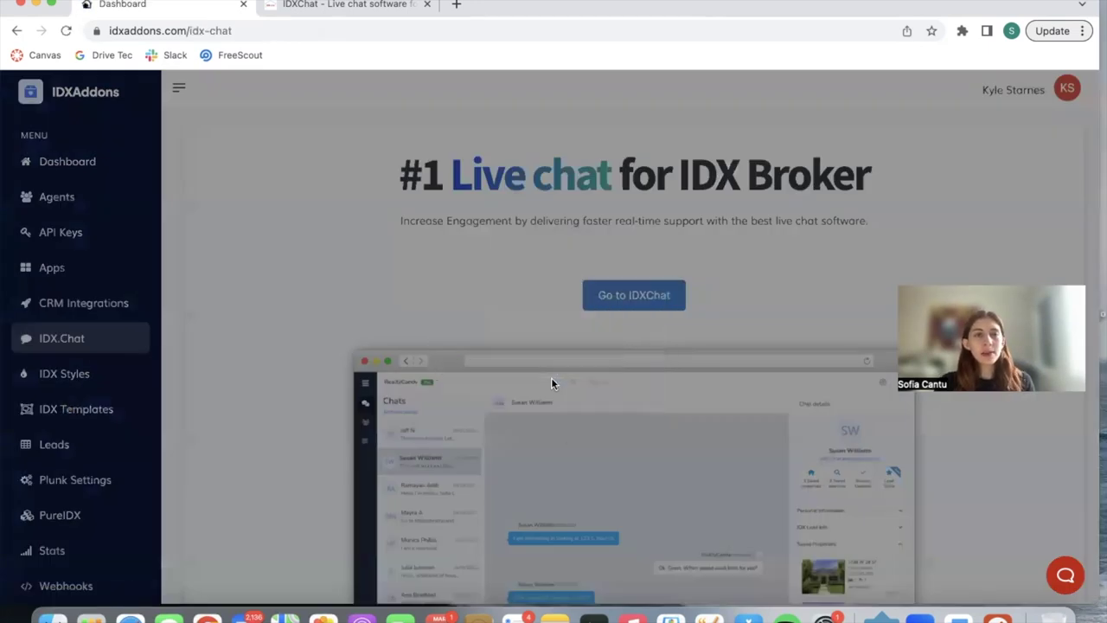
# - Close the duplicate IDX.Chat tab and open the RealtyCandy chat widget's pre-chat form
pyautogui.click(302, 6)
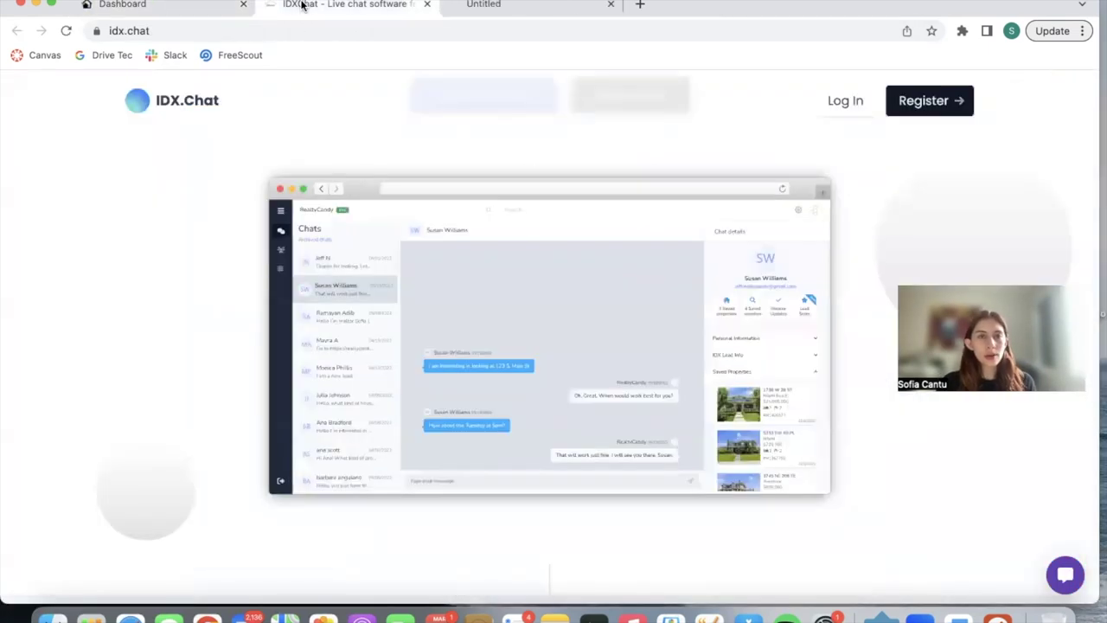
pyautogui.click(426, 5)
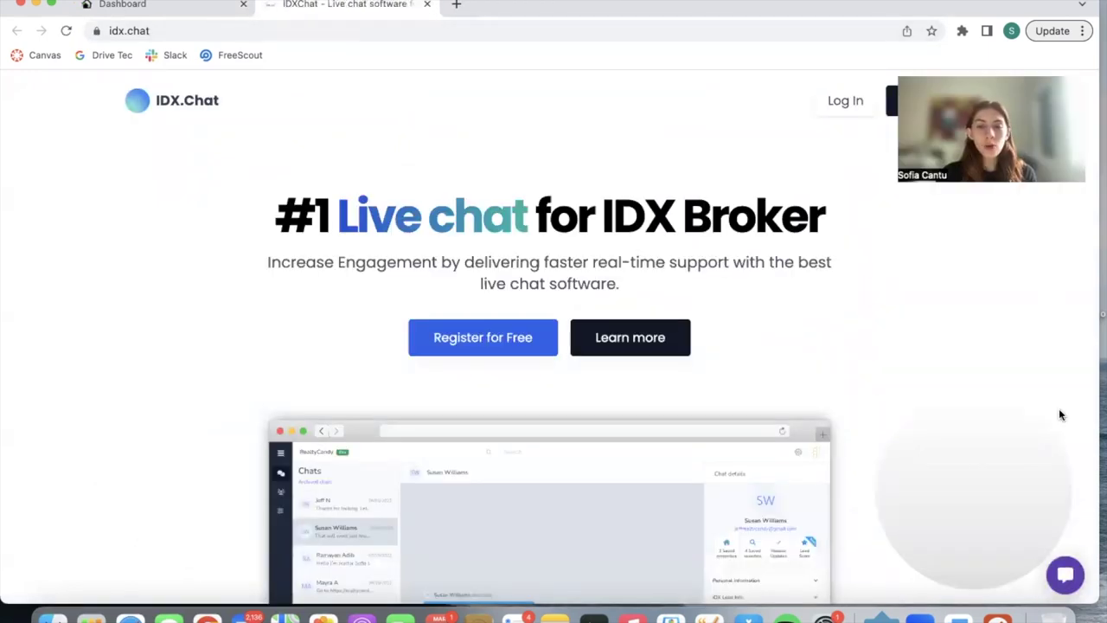
pyautogui.click(1063, 575)
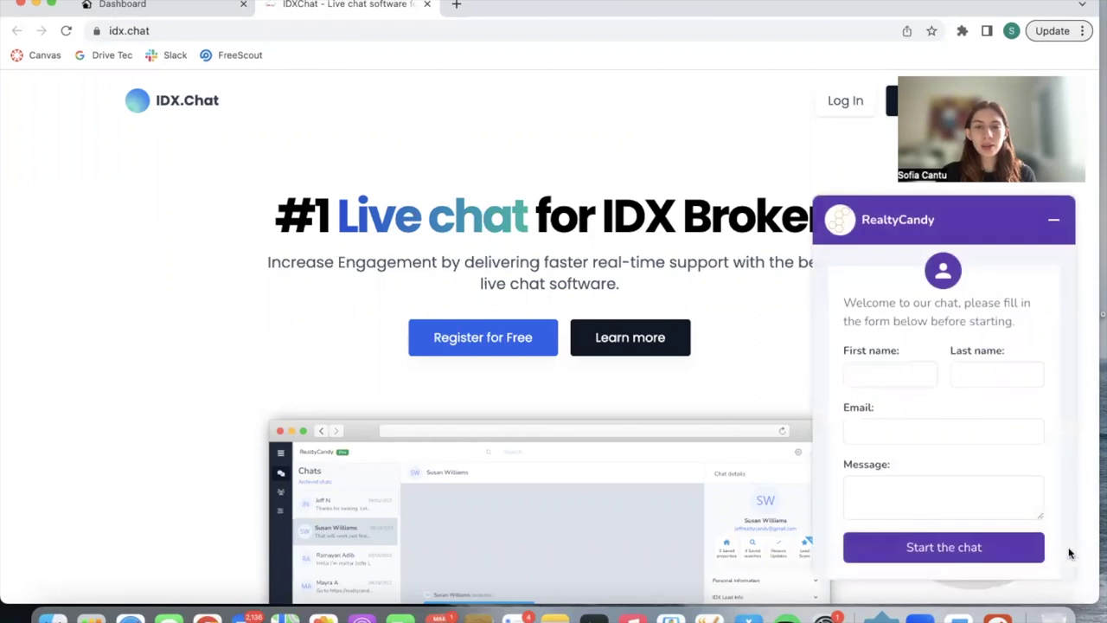
pyautogui.scroll(-3, 607, 417)
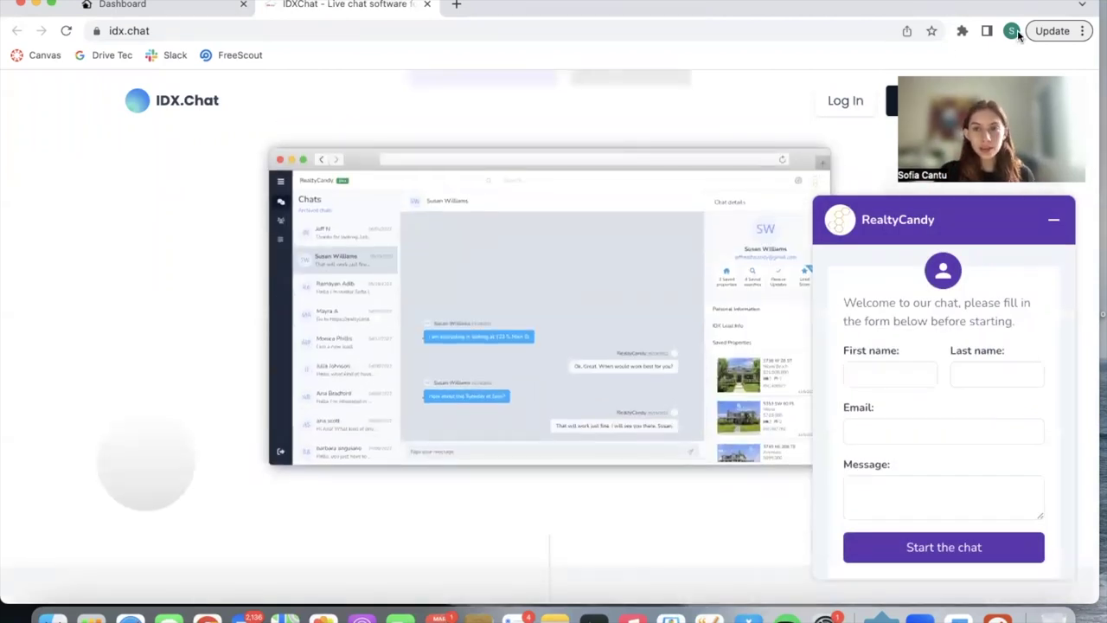
# - Close the IDX.Chat site and scroll through the IDX Styles colour settings
pyautogui.press('super+w')
pyautogui.scroll(-3, 472, 340)
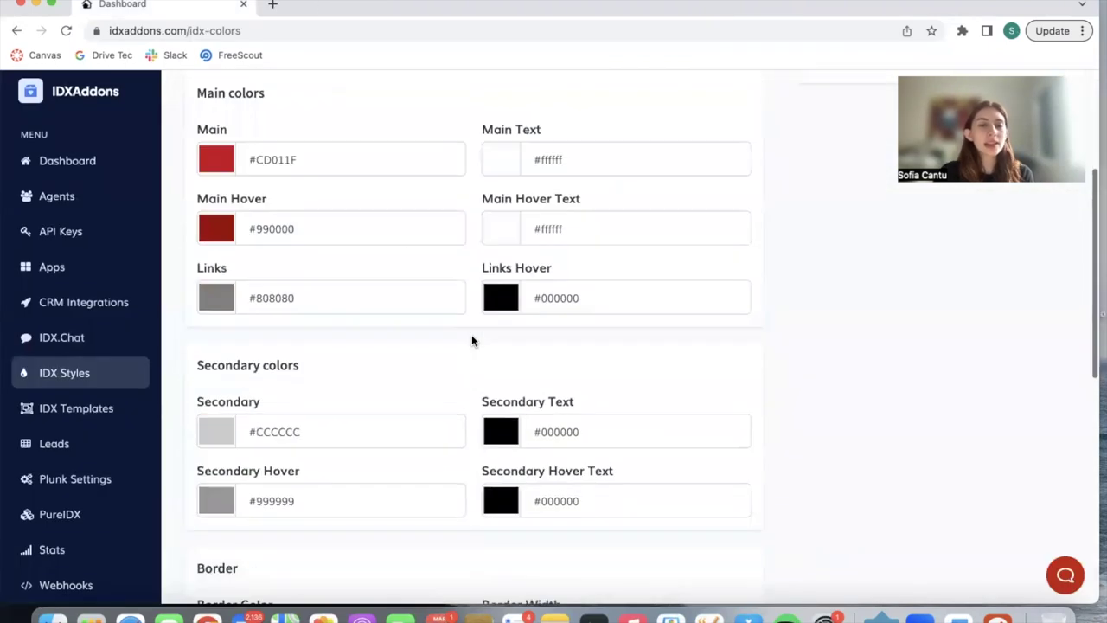
pyautogui.scroll(-3, 472, 340)
pyautogui.scroll(-3, 473, 341)
pyautogui.scroll(-1, 472, 340)
pyautogui.scroll(7, 472, 341)
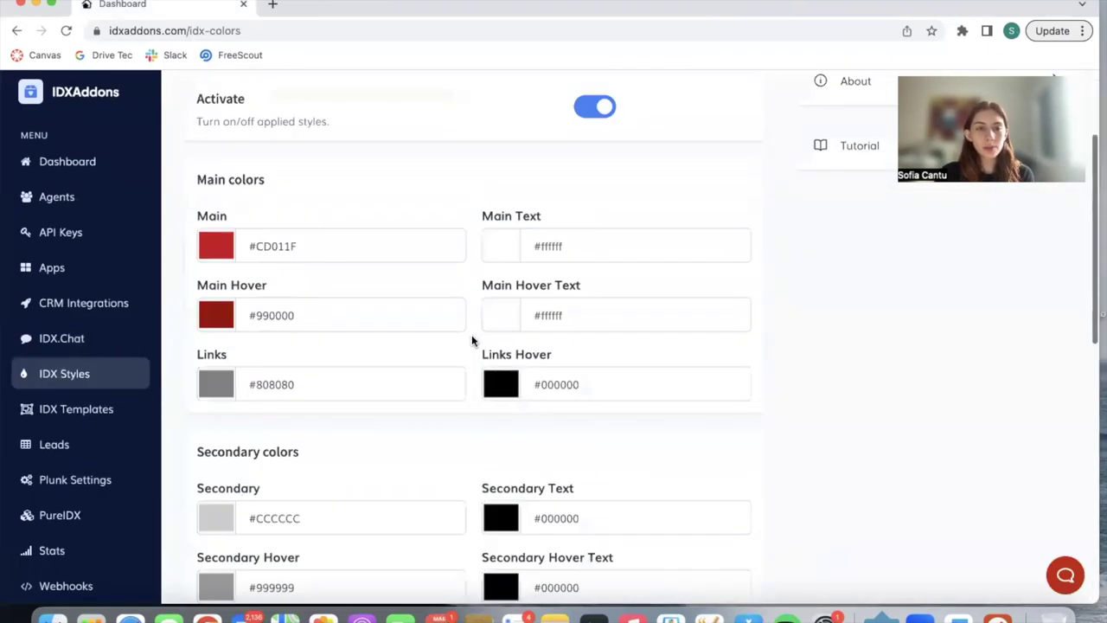
pyautogui.scroll(3, 472, 338)
# - Review the IDX Styles Fonts tab's font import and font family options
pyautogui.click(269, 205)
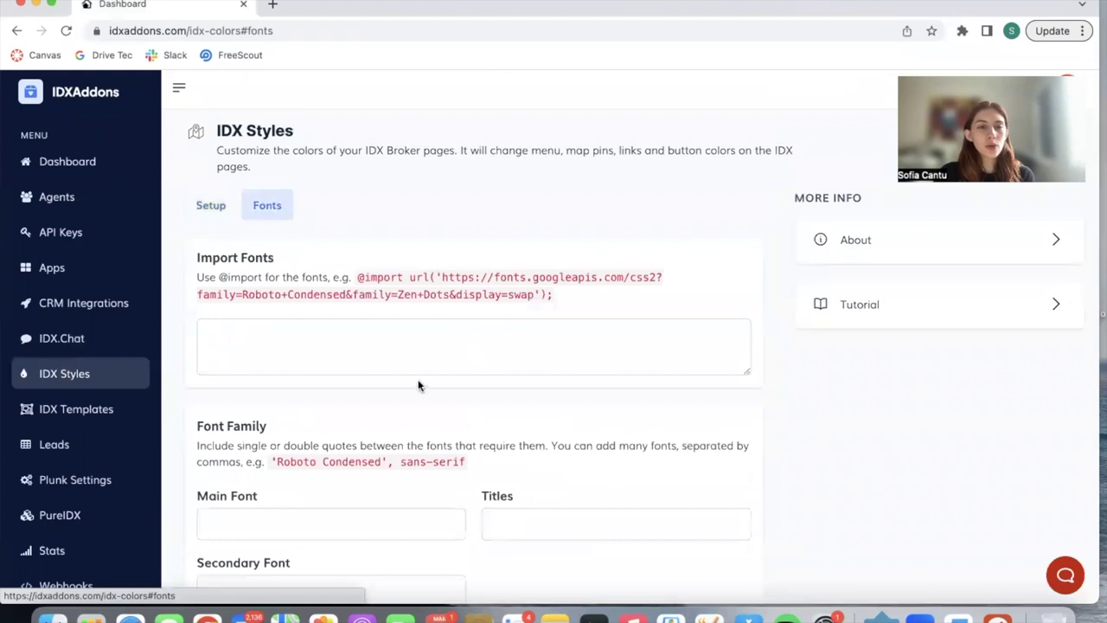
pyautogui.scroll(-1, 420, 354)
pyautogui.scroll(-3, 421, 356)
pyautogui.scroll(4, 420, 356)
pyautogui.click(28, 409)
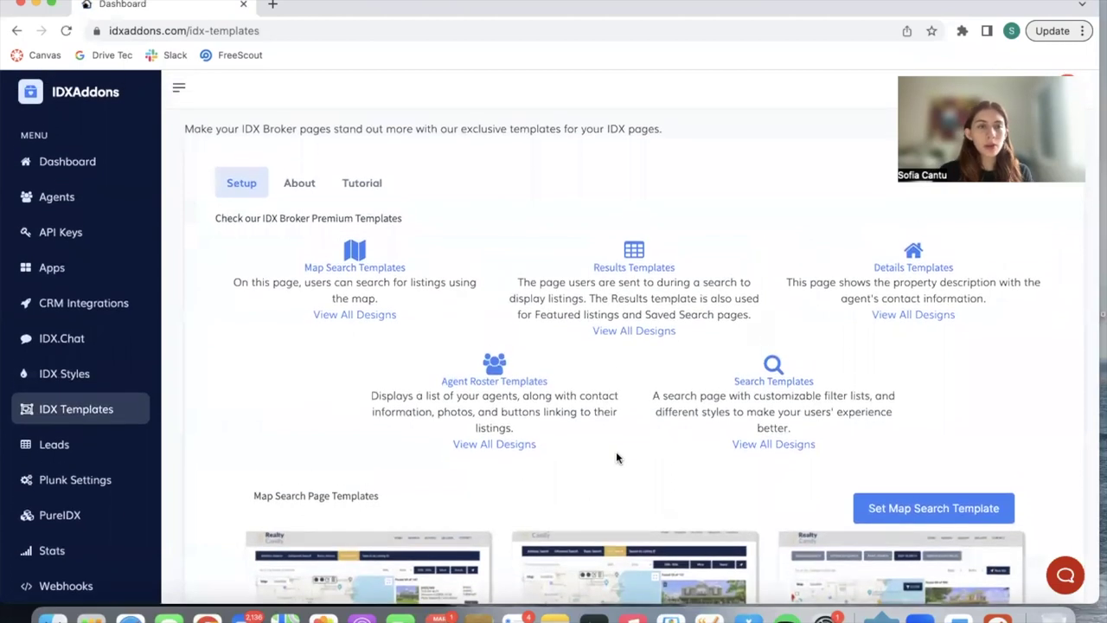
# - Scroll the IDX Templates page down to the Map Search Page Templates cards
pyautogui.scroll(-5, 615, 457)
pyautogui.scroll(-5, 657, 397)
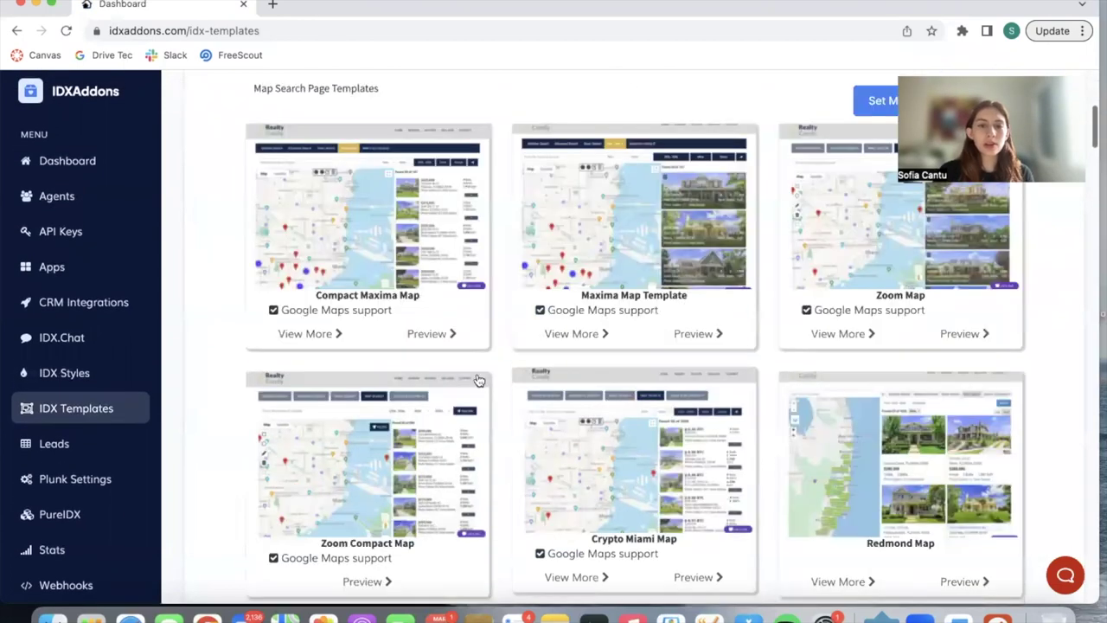
# - Preview the Maxima Map Template live on Gray Group KW's IDX Broker site
pyautogui.click(692, 326)
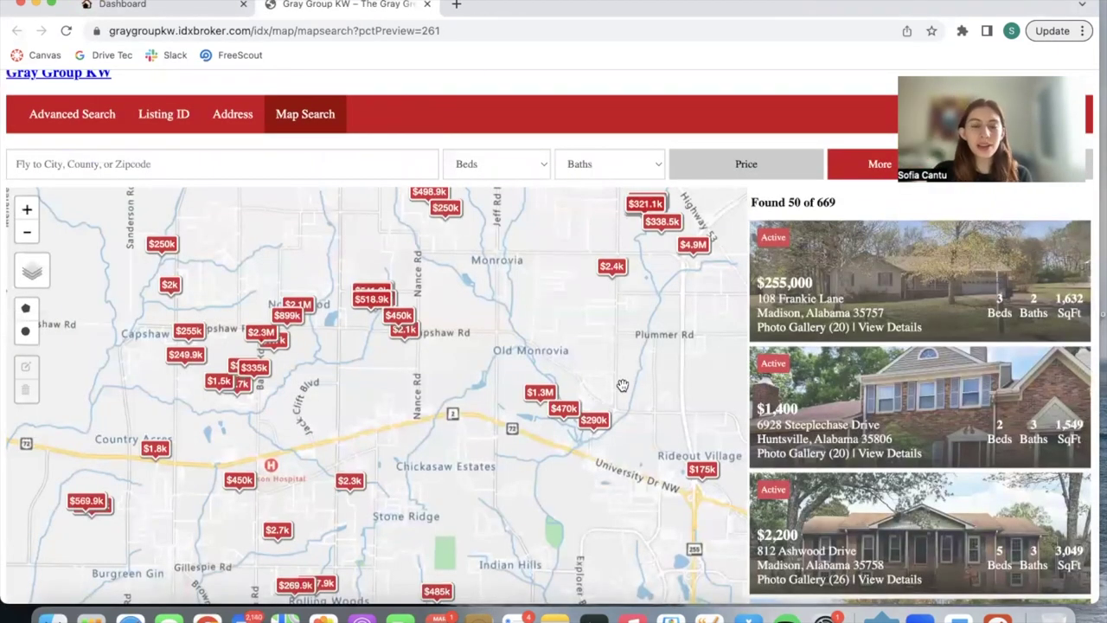
pyautogui.scroll(-1, 619, 383)
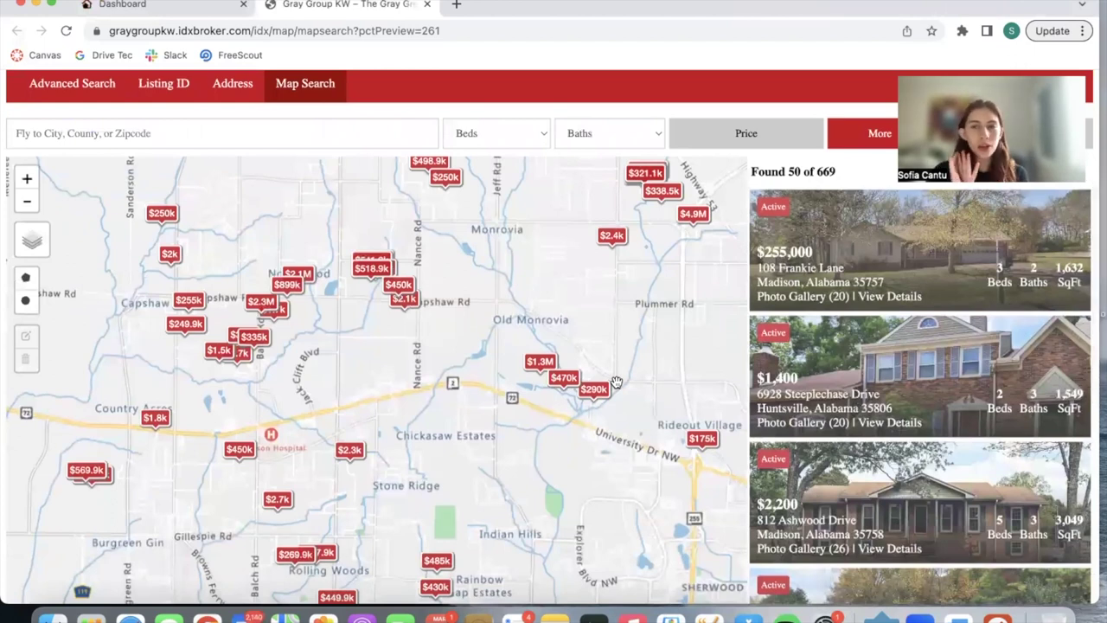
# - Return to the IDXAddons gallery and scroll to Property Results templates like Agent Z and Austin
pyautogui.click(156, 6)
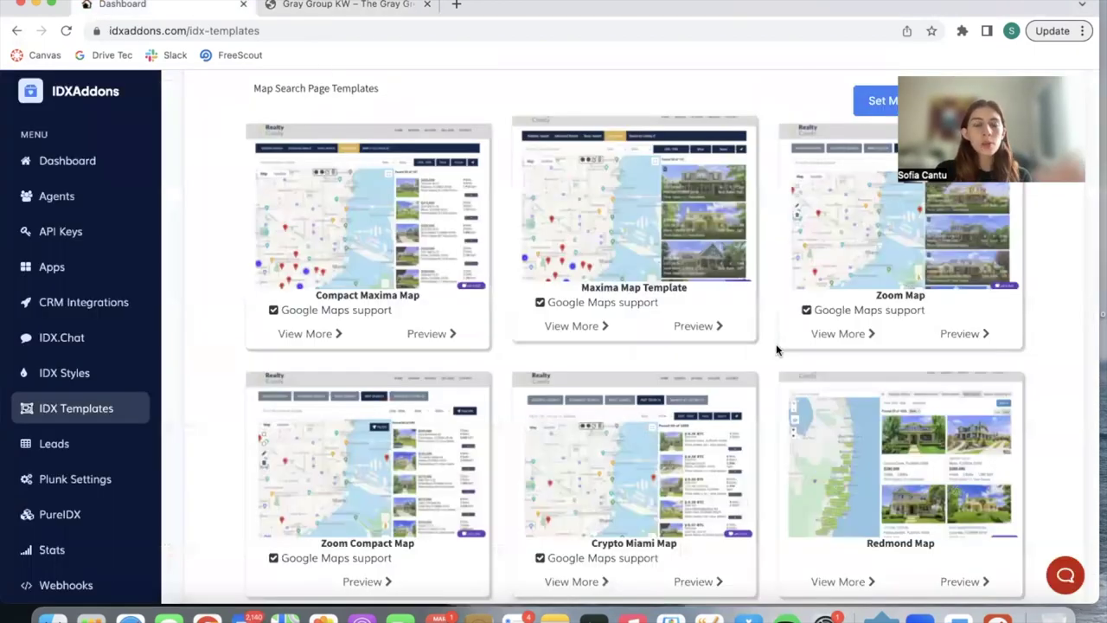
pyautogui.scroll(2, 778, 345)
pyautogui.scroll(-5, 929, 427)
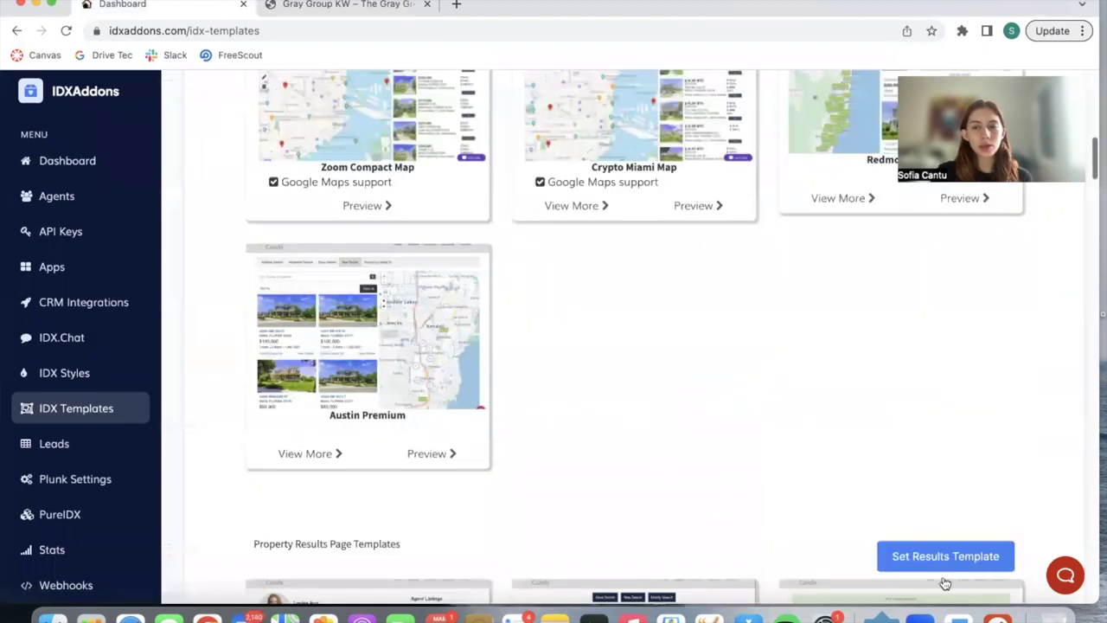
pyautogui.scroll(-3, 934, 562)
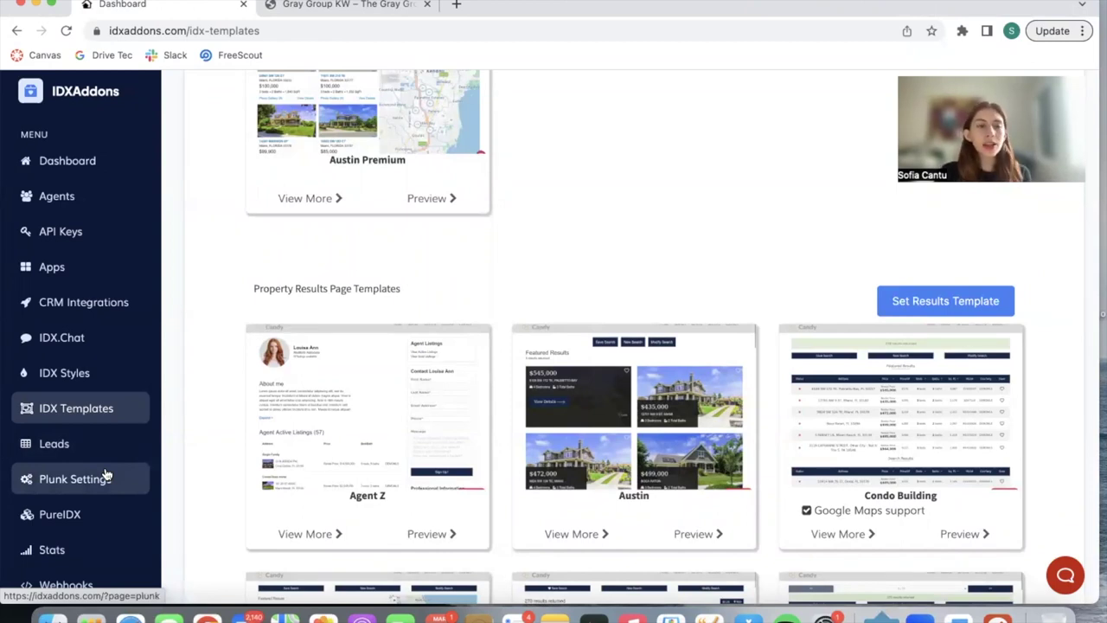
# - Browse the PureIDX website designs down to Miami, Zoom and Zion
pyautogui.click(79, 519)
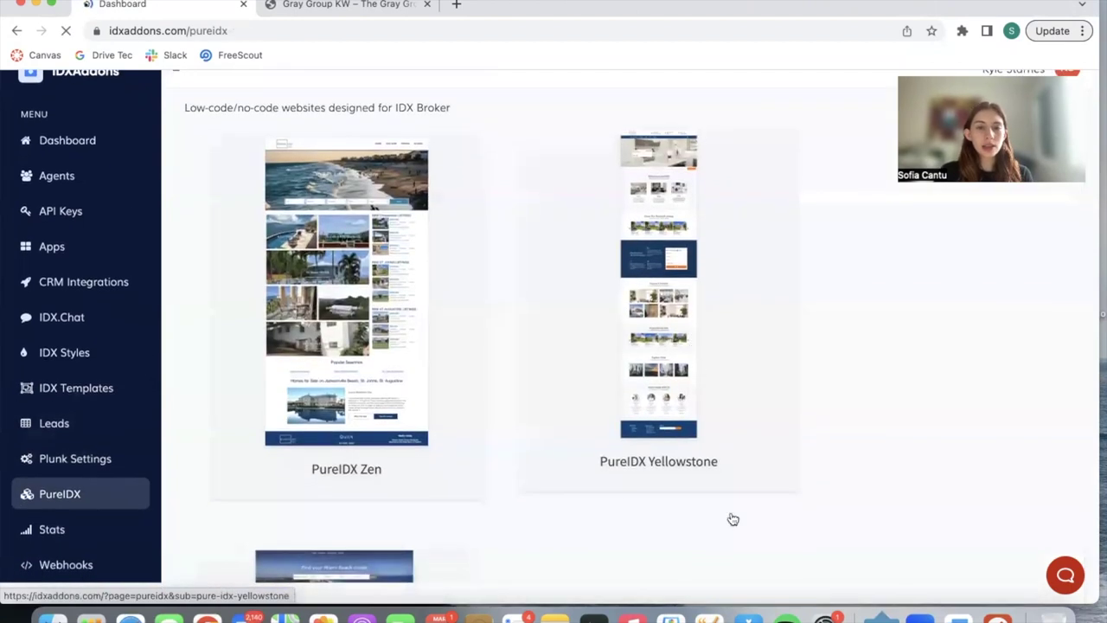
pyautogui.scroll(-10, 859, 470)
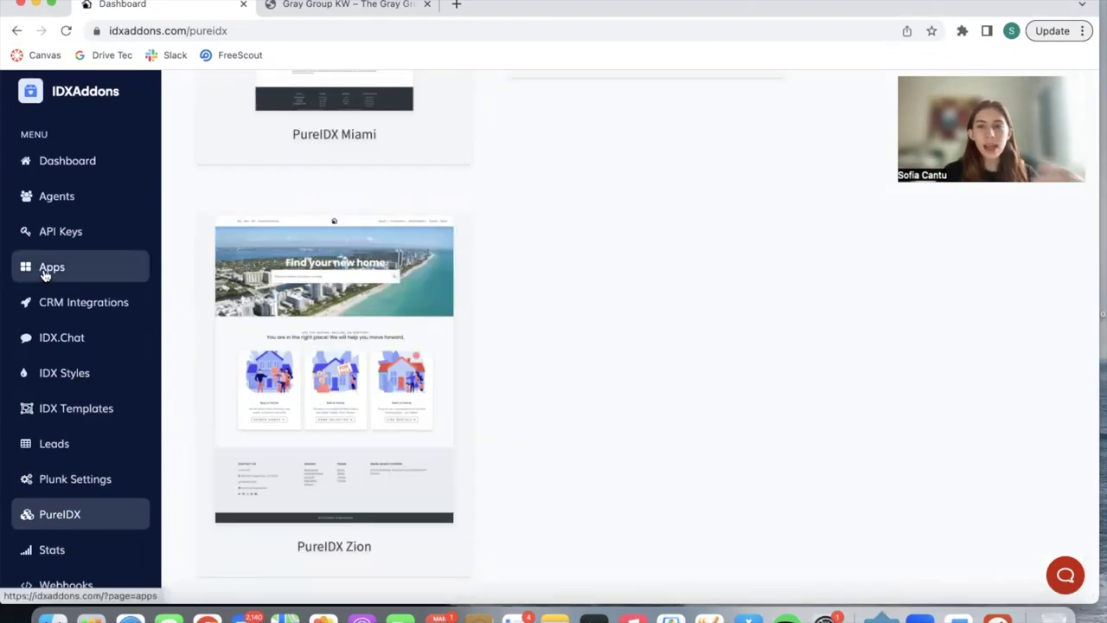
# - Review the Stats charts for visitor devices, lead counts and template usage, then return to the dashboard
pyautogui.click(85, 550)
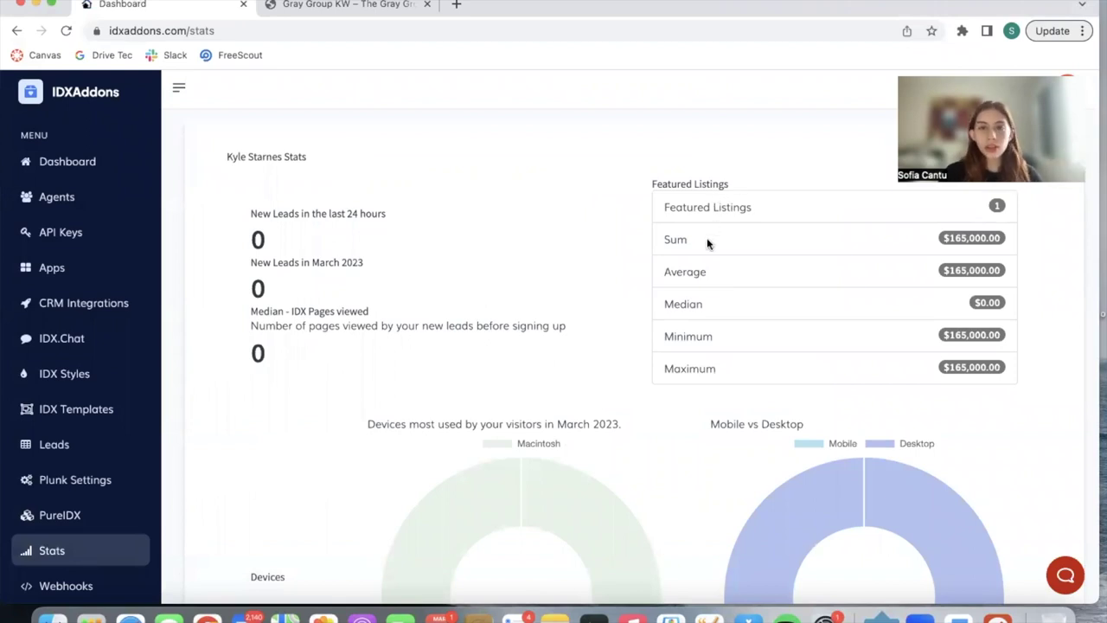
pyautogui.scroll(-3, 711, 330)
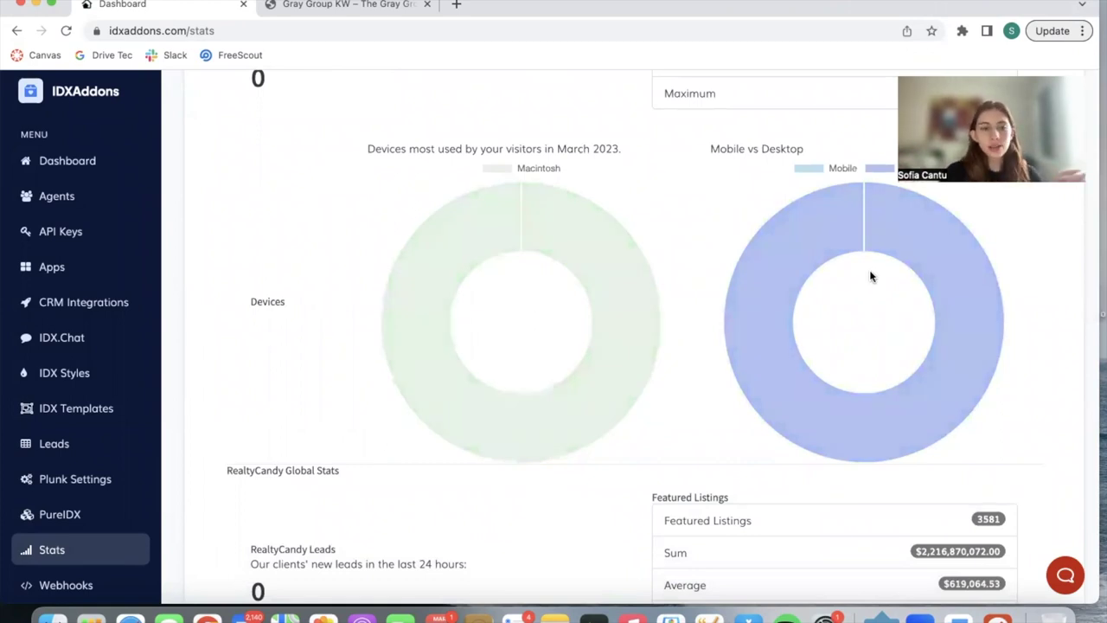
pyautogui.scroll(-3, 870, 276)
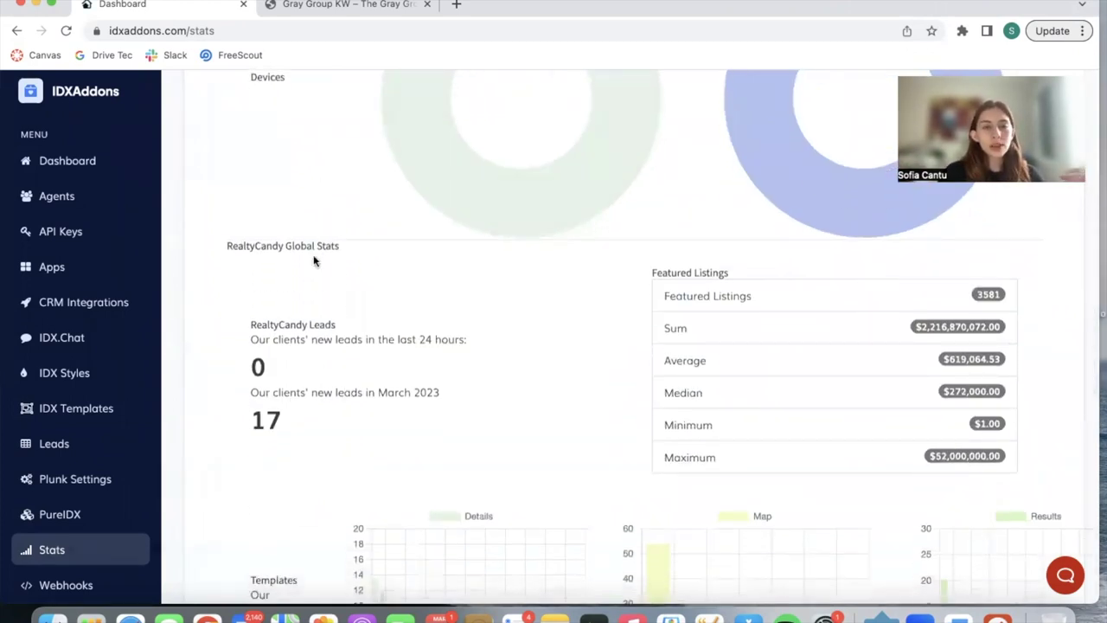
pyautogui.scroll(-5, 555, 395)
pyautogui.scroll(2, 555, 395)
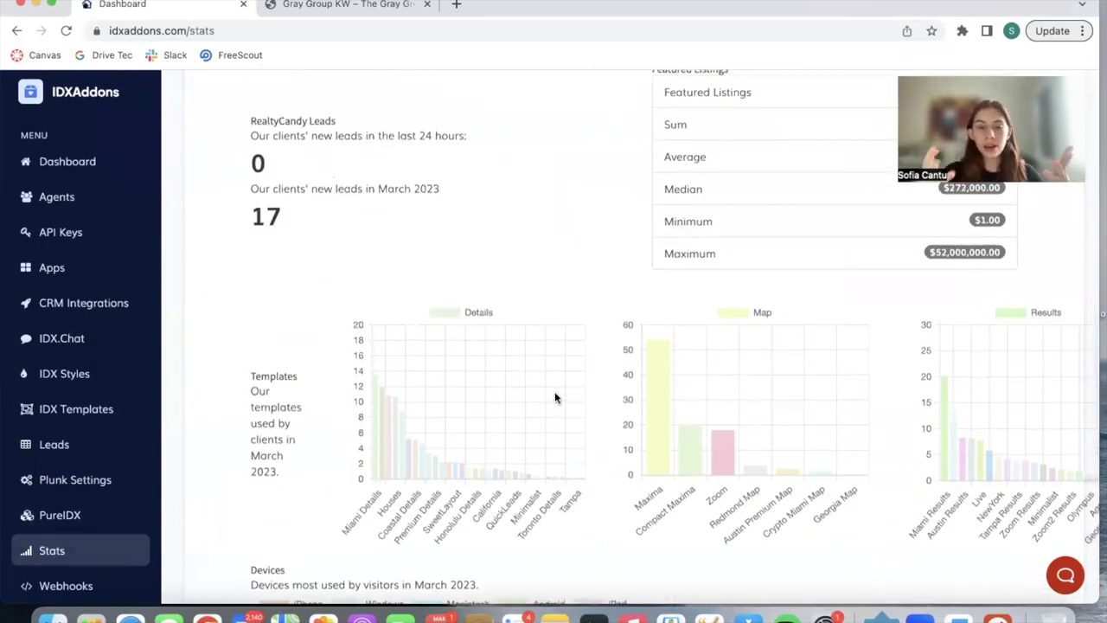
pyautogui.scroll(-1, 808, 444)
pyautogui.scroll(-4, 809, 445)
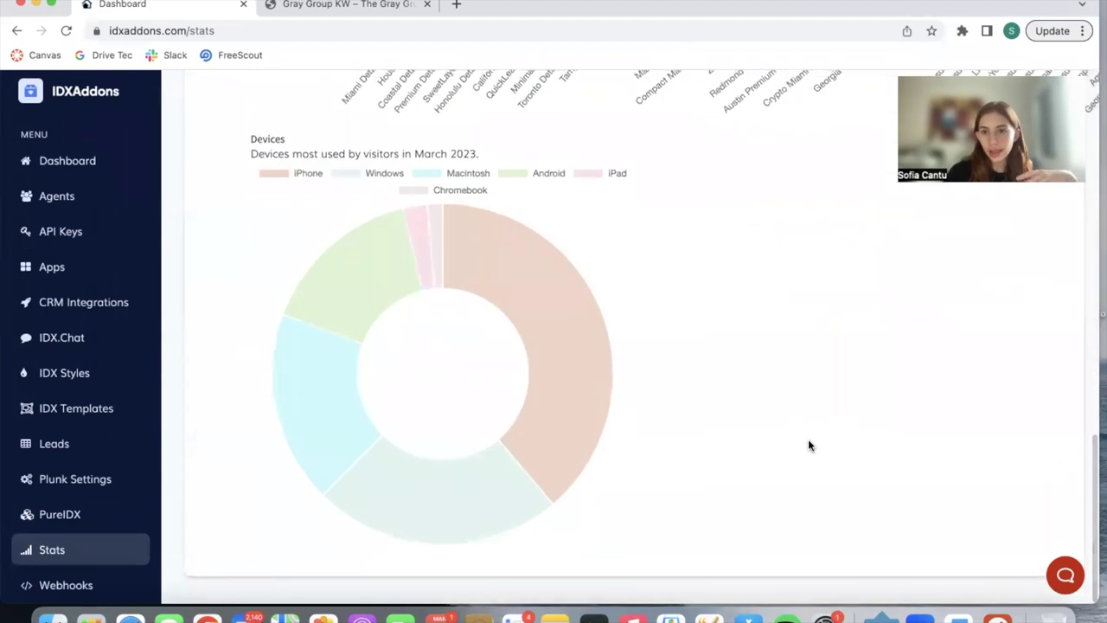
pyautogui.scroll(5, 807, 444)
pyautogui.click(66, 163)
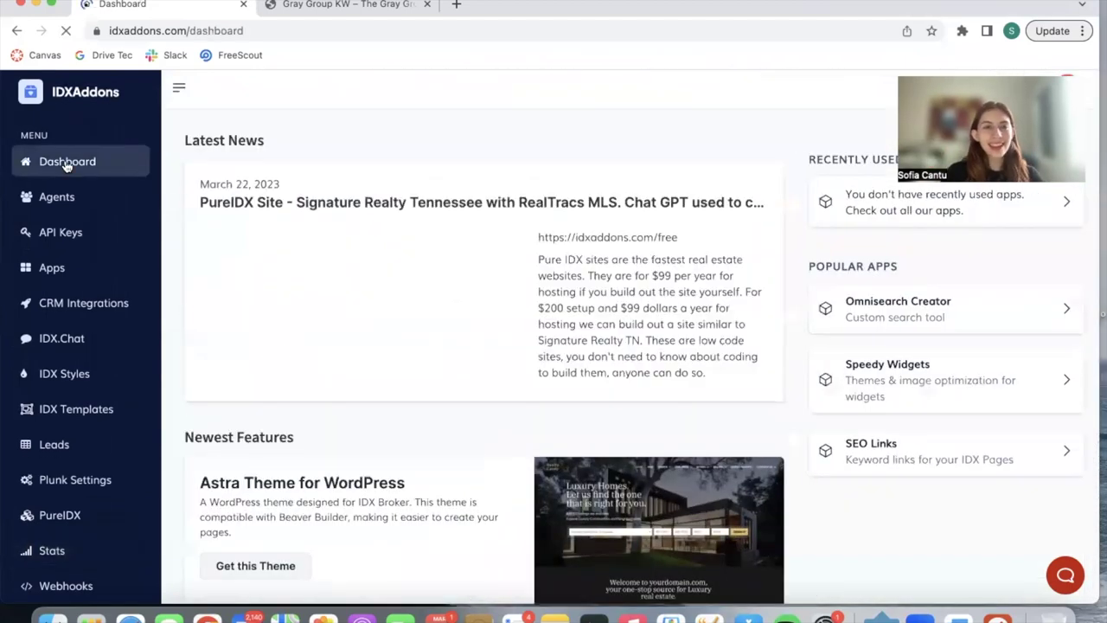